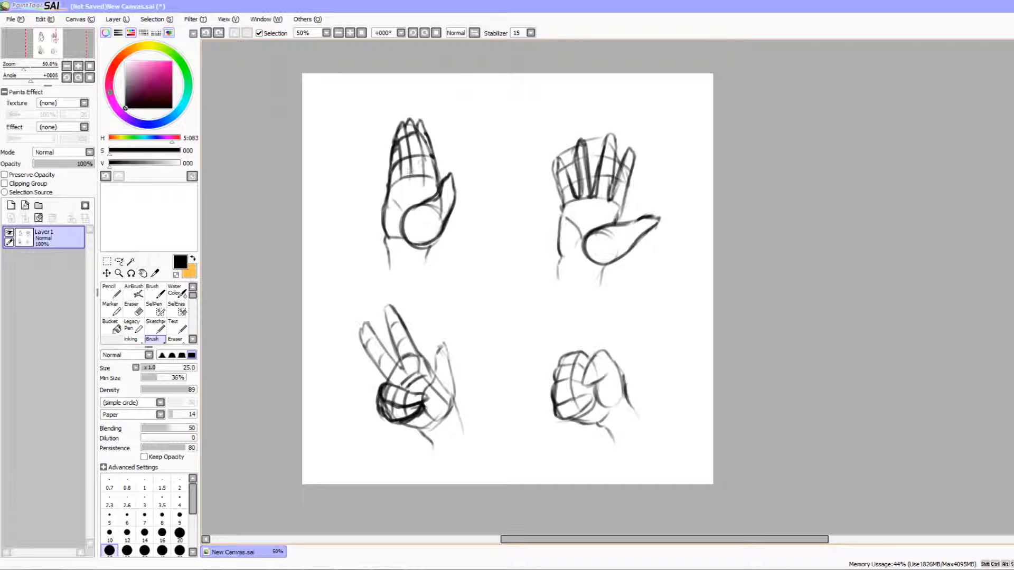
Try loose contour strokes over the fingers and thumb of the upper-left hand
mouse_move(387, 179)
left_mouse_down()
mouse_move(390, 139)
mouse_move(418, 116)
left_mouse_up()
mouse_move(410, 167)
left_mouse_down()
mouse_move(453, 130)
mouse_move(448, 190)
left_mouse_up()
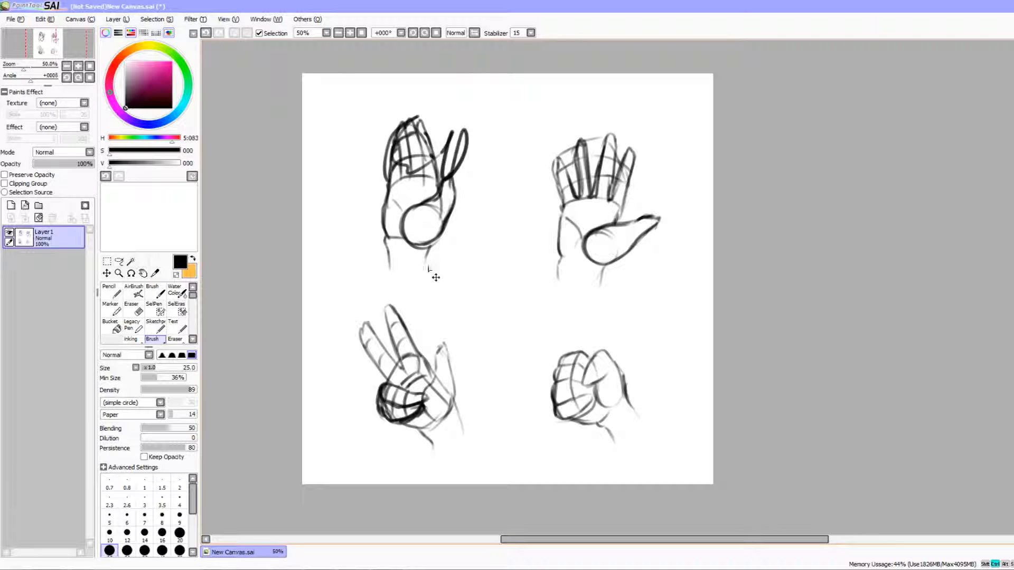
key("ctrl+z")
key("ctrl+z")
Sketch a large cupped hand with curled, shaded fingertips in the middle of the four hands
key("space")
left_click_drag(484, 320, 502, 312)
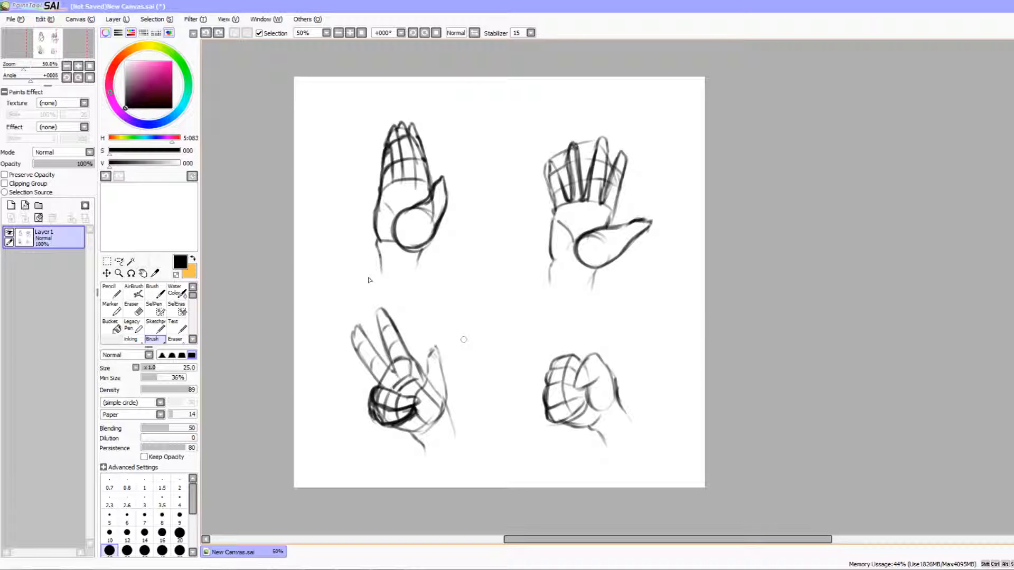
mouse_move(471, 257)
left_mouse_down()
mouse_move(435, 289)
mouse_move(446, 298)
mouse_move(488, 281)
mouse_move(468, 251)
mouse_move(515, 256)
left_mouse_up()
mouse_move(489, 289)
left_mouse_down()
mouse_move(506, 285)
mouse_move(517, 261)
mouse_move(528, 267)
mouse_move(555, 350)
left_mouse_up()
mouse_move(546, 315)
left_mouse_down()
mouse_move(491, 305)
mouse_move(478, 330)
mouse_move(499, 350)
mouse_move(557, 342)
left_mouse_up()
mouse_move(455, 302)
left_mouse_down()
mouse_move(425, 312)
mouse_move(458, 326)
mouse_move(469, 304)
mouse_move(456, 297)
mouse_move(489, 301)
mouse_move(458, 322)
mouse_move(480, 313)
mouse_move(448, 317)
mouse_move(421, 302)
mouse_move(439, 307)
mouse_move(432, 319)
mouse_move(480, 310)
mouse_move(452, 333)
mouse_move(457, 344)
mouse_move(500, 320)
mouse_move(471, 282)
mouse_move(511, 277)
mouse_move(550, 316)
mouse_move(545, 283)
mouse_move(549, 293)
left_mouse_up()
mouse_move(455, 320)
left_mouse_down()
mouse_move(493, 333)
mouse_move(482, 342)
left_mouse_up()
left_click_drag(485, 281, 468, 299)
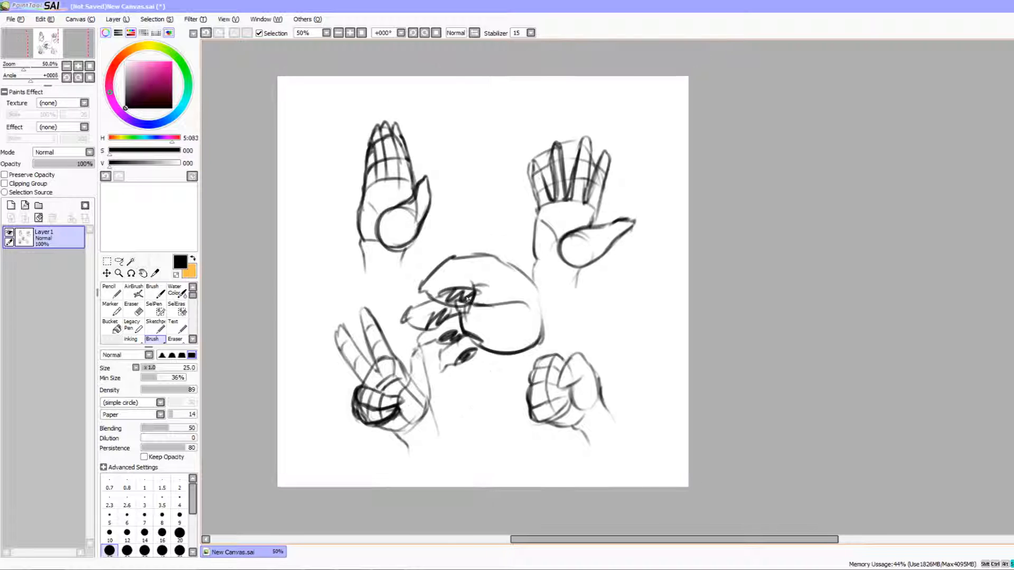
mouse_move(475, 308)
left_mouse_down()
mouse_move(450, 294)
mouse_move(458, 313)
mouse_move(460, 303)
mouse_move(486, 310)
left_mouse_up()
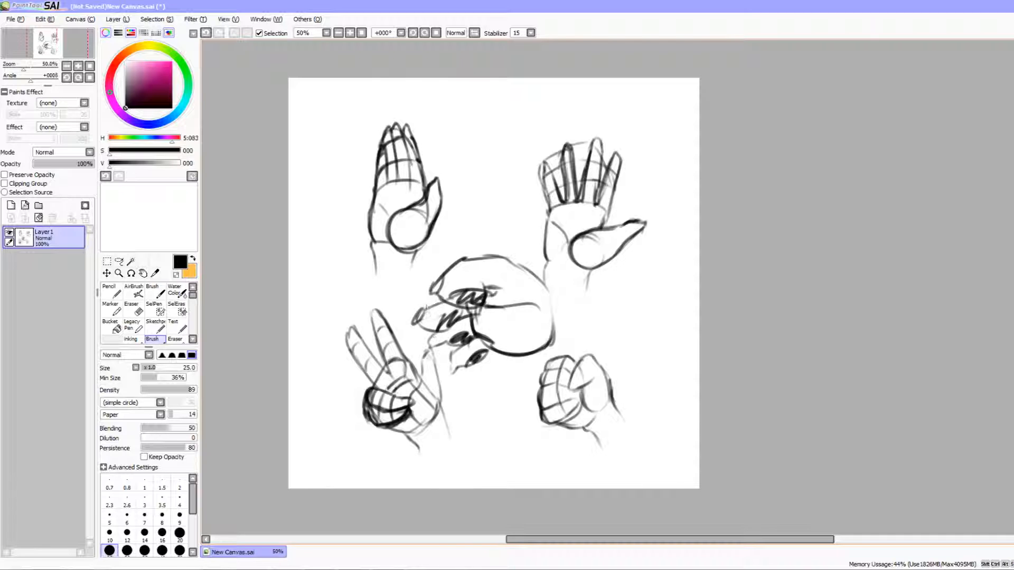
Undo every stroke of the cupped hand in the middle of the canvas
key("space")
left_click_drag(477, 392, 476, 402)
key("ctrl")
key("ctrl+z")
key("ctrl+z")
key("ctrl+z")
key("ctrl+z")
key("ctrl+z")
key("ctrl+z")
key("ctrl+z")
key("ctrl+z")
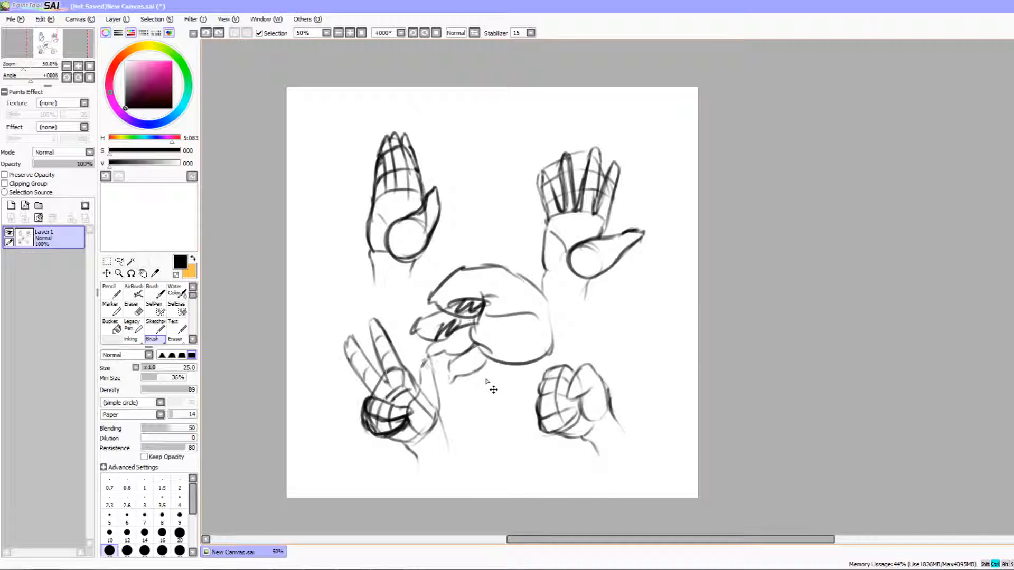
key("ctrl+z")
key("ctrl+z")
key("ctrl+z")
key("ctrl+z")
key("ctrl+z")
key("ctrl+z")
key("ctrl+z")
key("ctrl+z")
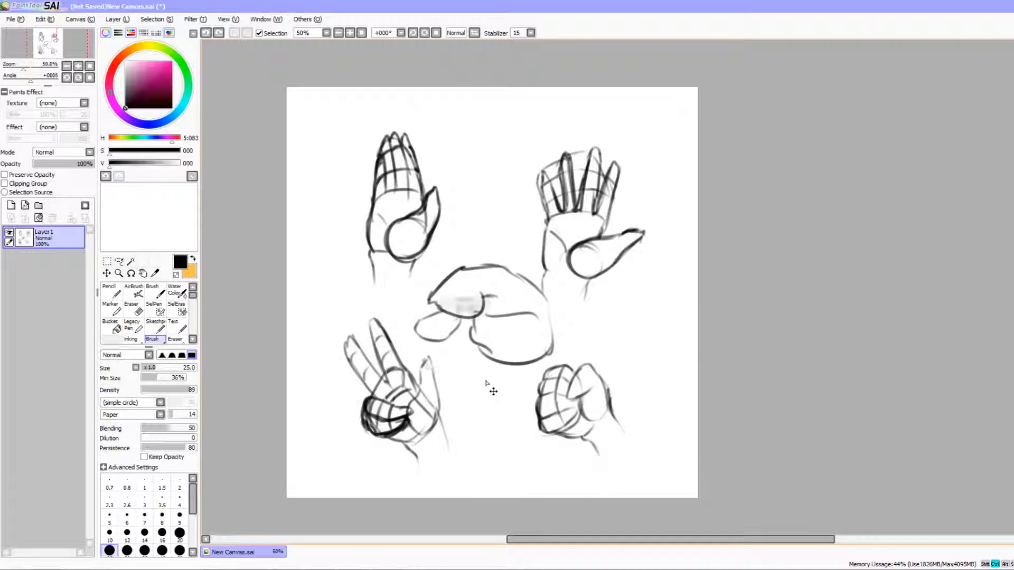
key("ctrl+z")
key("ctrl+z")
key("ctrl+z")
key("ctrl+z")
key("ctrl+z")
key("ctrl+z")
key("ctrl+z")
key("ctrl+z")
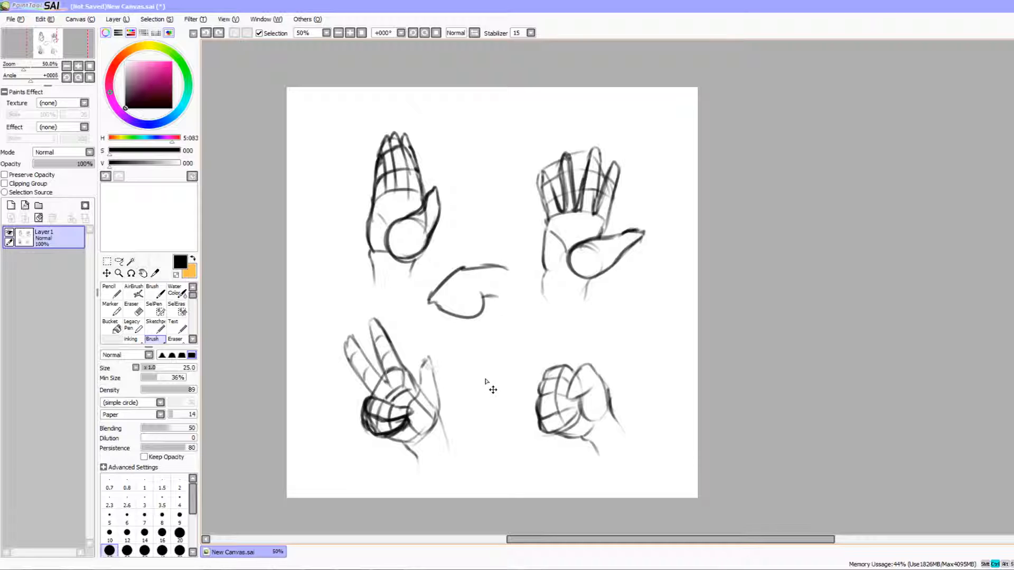
key("ctrl+z")
key("ctrl+z")
key("ctrl+z")
key("ctrl+z")
key("ctrl+z")
key("ctrl+z")
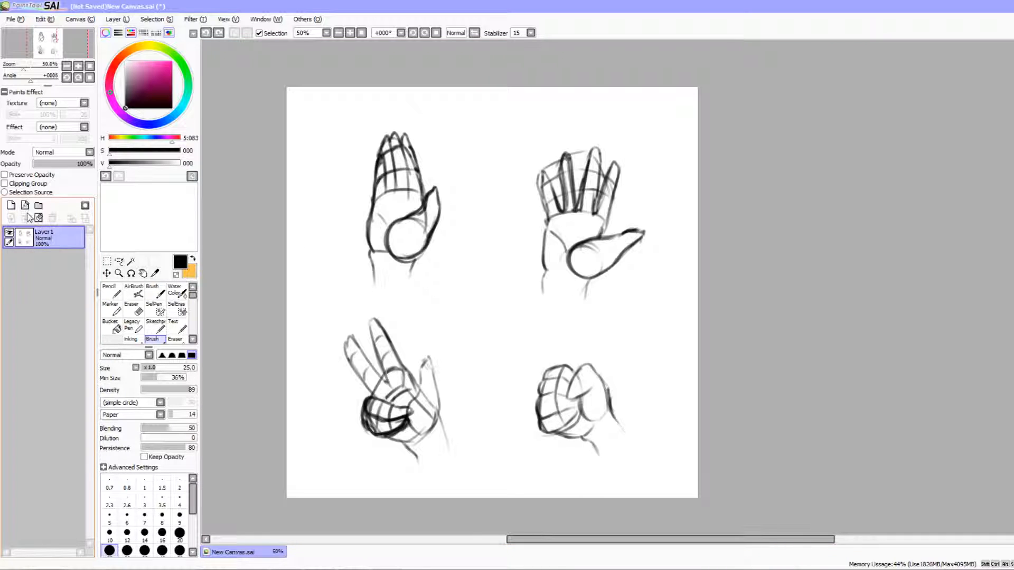
key("ctrl+t")
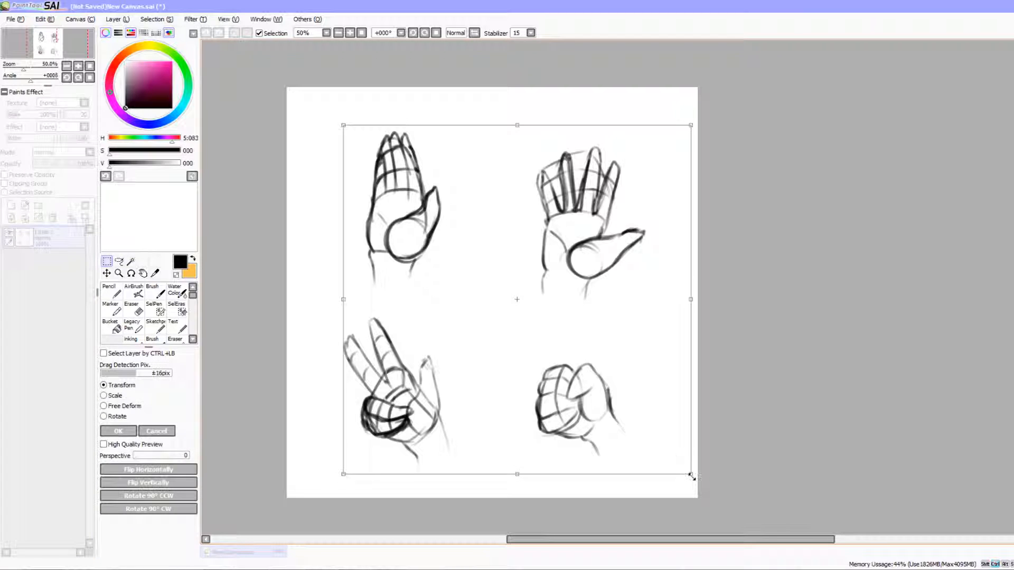
left_click_drag(690, 474, 528, 311)
left_click_drag(479, 283, 470, 278)
left_click(162, 433)
Transform the four hand sketches, scaling them down to a small group in the canvas's upper-left corner
key("ctrl+t")
left_click_drag(691, 474, 430, 264)
left_click_drag(422, 212, 377, 190)
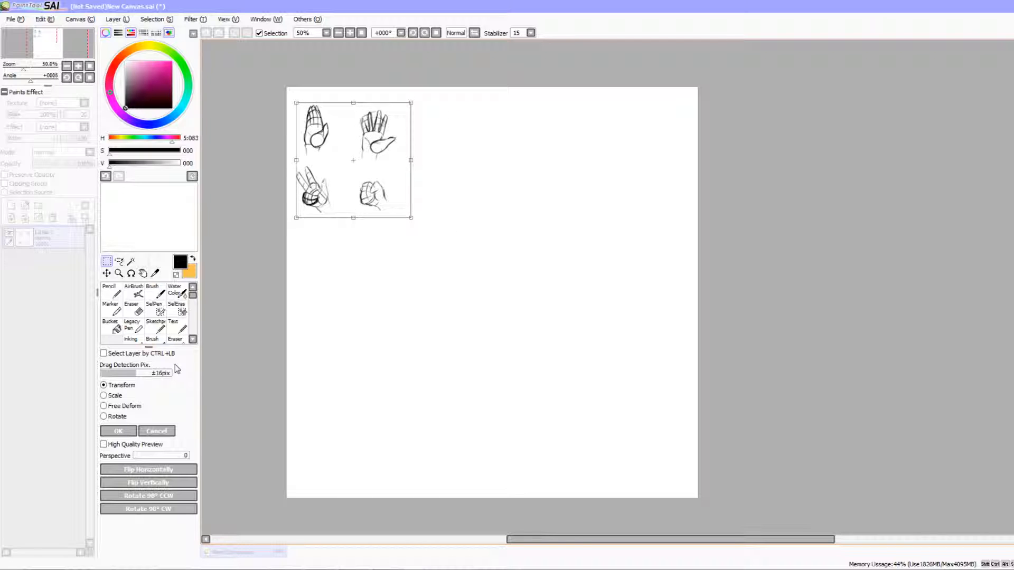
left_click(119, 432)
Sketch a large tilted palm block with a curved knuckle band, tapering sides and a rounded base in the canvas centre
left_click_drag(248, 350, 240, 358)
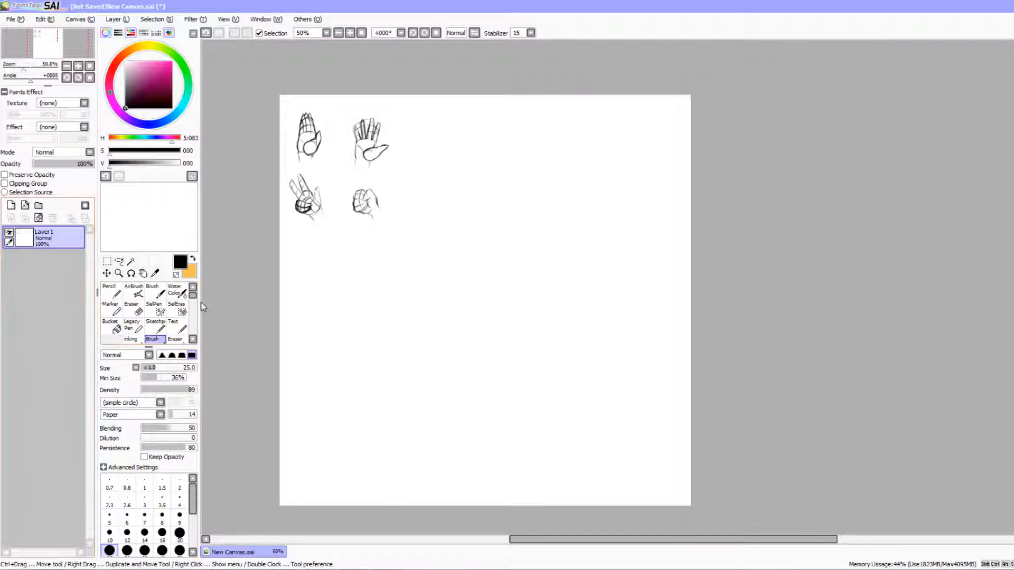
left_click_drag(523, 319, 498, 293)
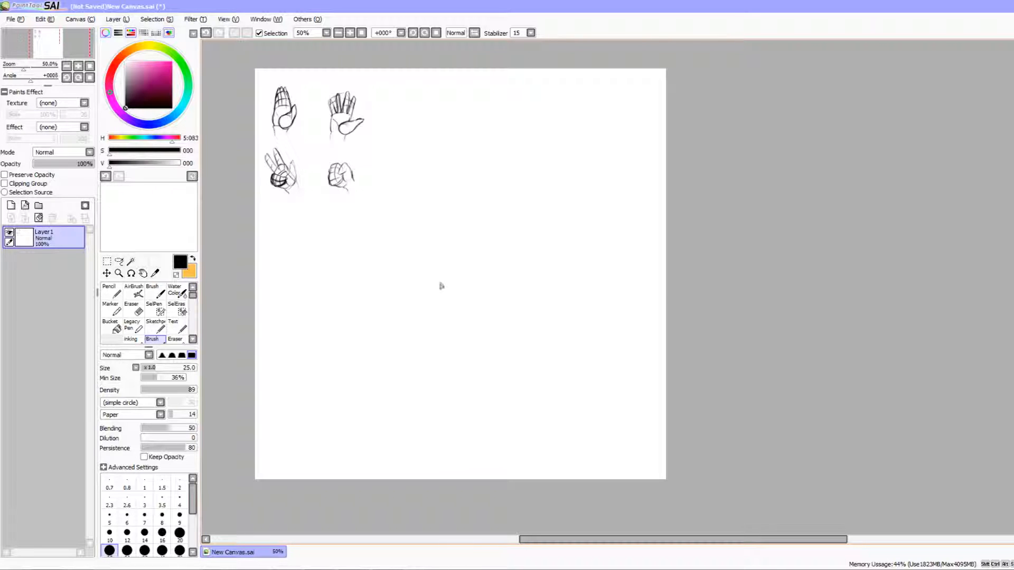
mouse_move(378, 276)
left_mouse_down()
mouse_move(443, 210)
mouse_move(491, 188)
mouse_move(508, 222)
mouse_move(473, 232)
mouse_move(404, 314)
left_mouse_up()
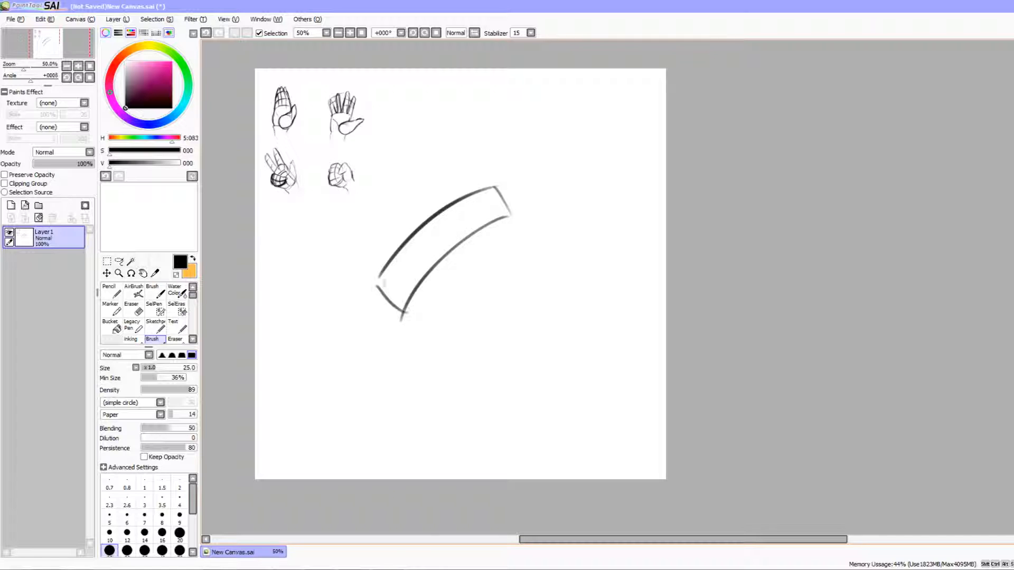
left_click_drag(508, 213, 553, 338)
mouse_move(381, 290)
left_mouse_down()
mouse_move(433, 361)
mouse_move(468, 375)
mouse_move(547, 307)
mouse_move(547, 337)
left_mouse_up()
mouse_move(462, 374)
left_mouse_down()
mouse_move(510, 338)
mouse_move(496, 345)
mouse_move(529, 330)
mouse_move(542, 336)
left_mouse_up()
left_click_drag(494, 213, 539, 341)
left_click_drag(516, 285, 530, 330)
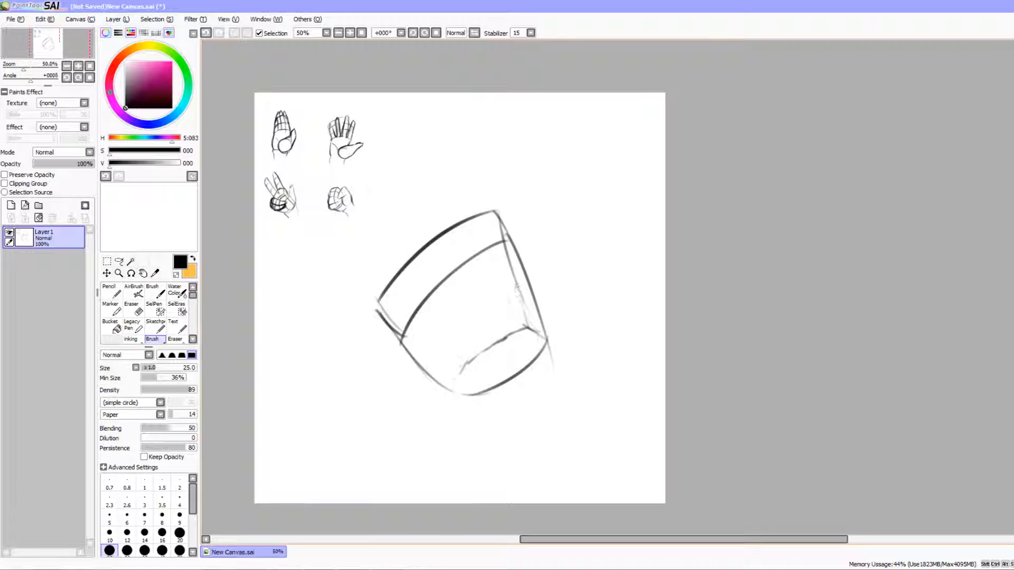
Try additional straight strokes along the palm block's lower-left edge and base
mouse_move(460, 370)
left_mouse_down()
mouse_move(450, 385)
mouse_move(398, 323)
mouse_move(466, 398)
left_mouse_up()
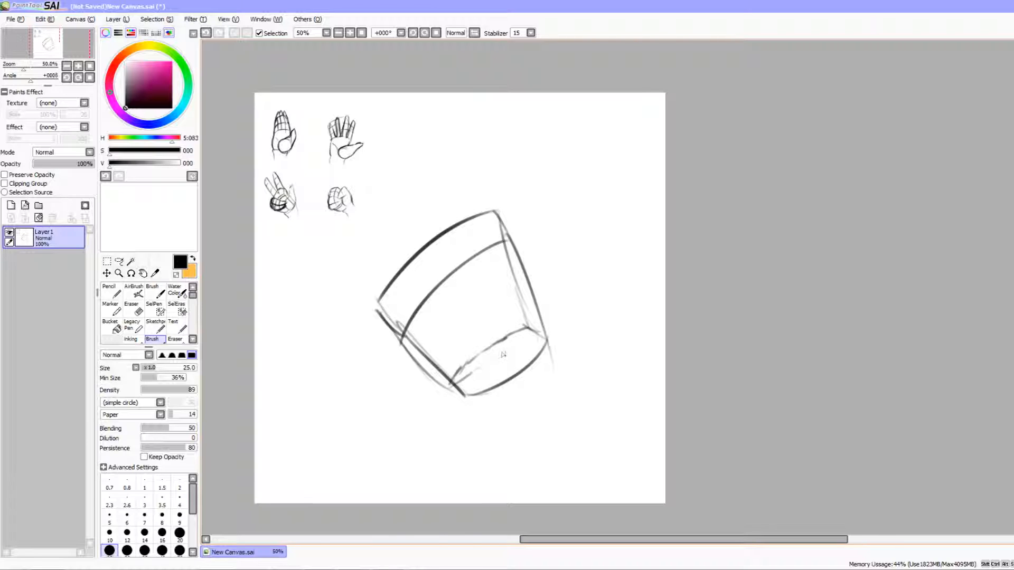
key("ctrl+z")
key("ctrl+z")
key("ctrl+z")
key("ctrl+z")
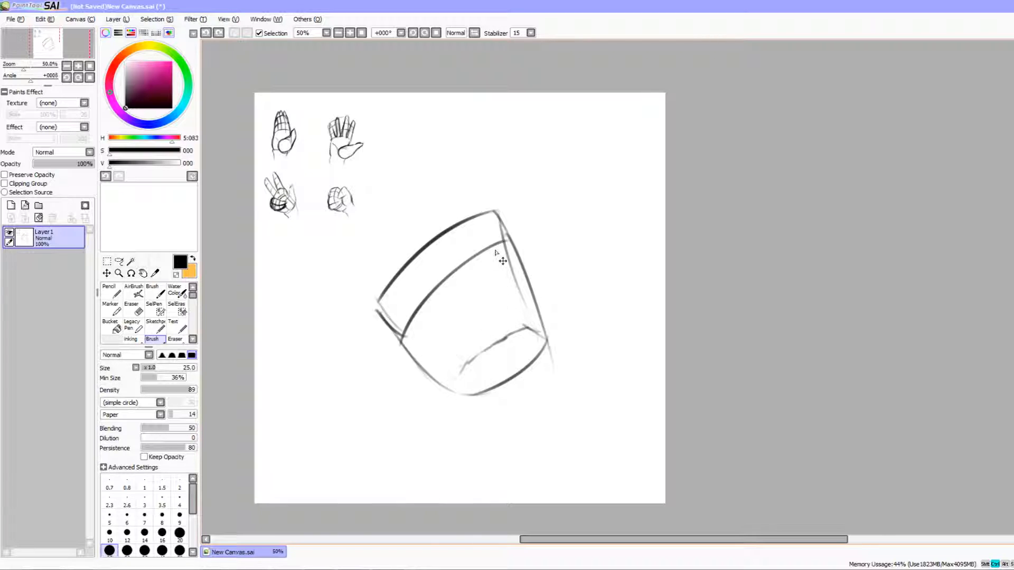
Sketch the thumb as a circle at the palm's lower-right corner with a pointed wedge rising from it
left_click_drag(550, 362, 545, 357)
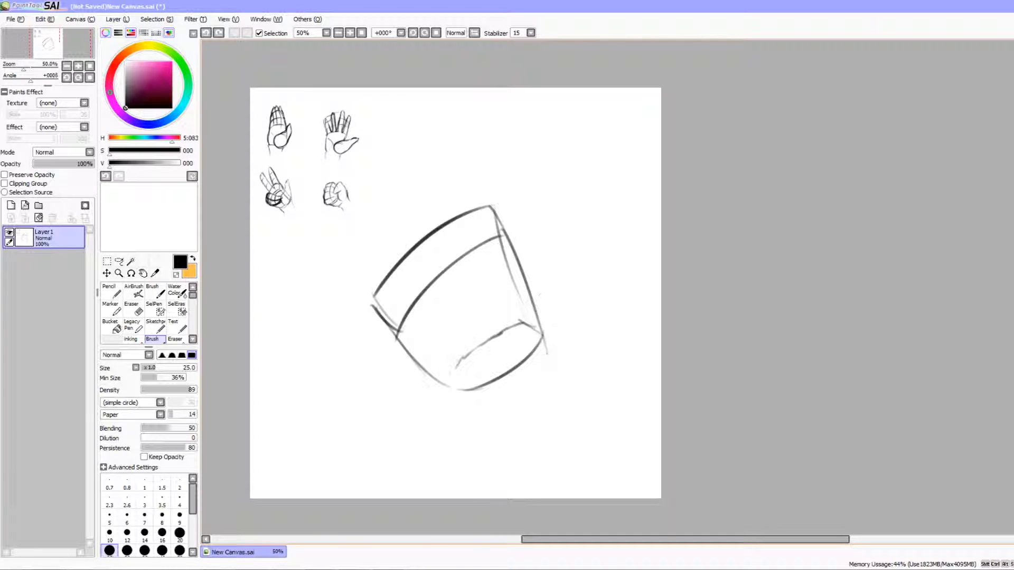
mouse_move(523, 296)
left_mouse_down()
mouse_move(479, 350)
mouse_move(540, 357)
mouse_move(520, 295)
left_mouse_up()
mouse_move(546, 362)
left_mouse_down()
mouse_move(543, 226)
mouse_move(510, 272)
left_mouse_up()
left_click_drag(537, 231, 483, 320)
mouse_move(541, 225)
left_mouse_down()
mouse_move(489, 296)
mouse_move(549, 333)
left_mouse_up()
mouse_move(487, 316)
left_mouse_down()
mouse_move(524, 340)
mouse_move(546, 340)
mouse_move(556, 309)
mouse_move(619, 440)
mouse_move(614, 403)
left_mouse_up()
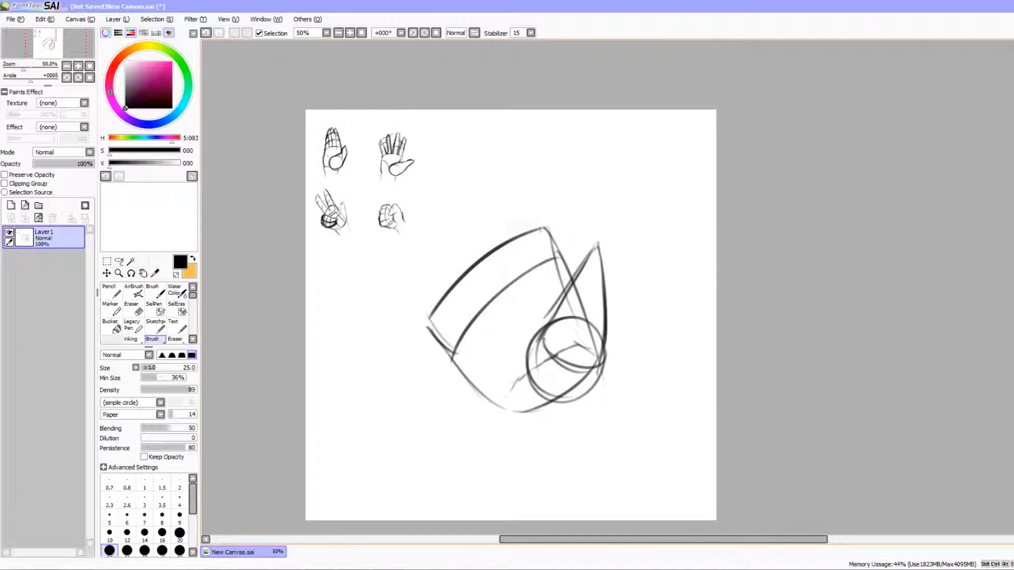
Draw four knuckle circles along the upper curve of the palm
mouse_move(515, 241)
left_mouse_down()
mouse_move(531, 226)
mouse_move(548, 238)
mouse_move(526, 226)
left_mouse_up()
mouse_move(502, 248)
left_mouse_down()
mouse_move(453, 295)
mouse_move(458, 274)
mouse_move(509, 256)
mouse_move(491, 270)
left_mouse_up()
mouse_move(515, 233)
left_mouse_down()
mouse_move(511, 246)
mouse_move(520, 228)
left_mouse_up()
mouse_move(463, 276)
left_mouse_down()
mouse_move(463, 295)
mouse_move(438, 325)
mouse_move(450, 309)
left_mouse_up()
Try a long rounded outline for the finger mass extending above the knuckles
mouse_move(526, 282)
left_mouse_down()
mouse_move(519, 292)
mouse_move(537, 322)
left_mouse_up()
mouse_move(567, 294)
left_mouse_down()
mouse_move(494, 194)
mouse_move(441, 170)
mouse_move(399, 246)
mouse_move(438, 355)
left_mouse_up()
mouse_move(407, 291)
left_mouse_down()
mouse_move(497, 395)
mouse_move(500, 321)
left_mouse_up()
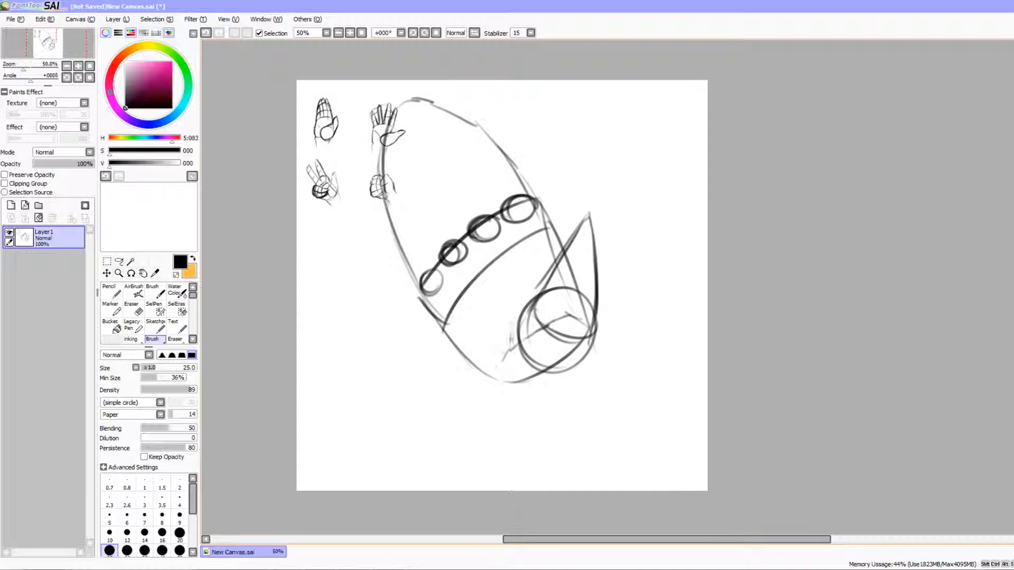
key("ctrl+z")
key("ctrl+z")
key("ctrl+z")
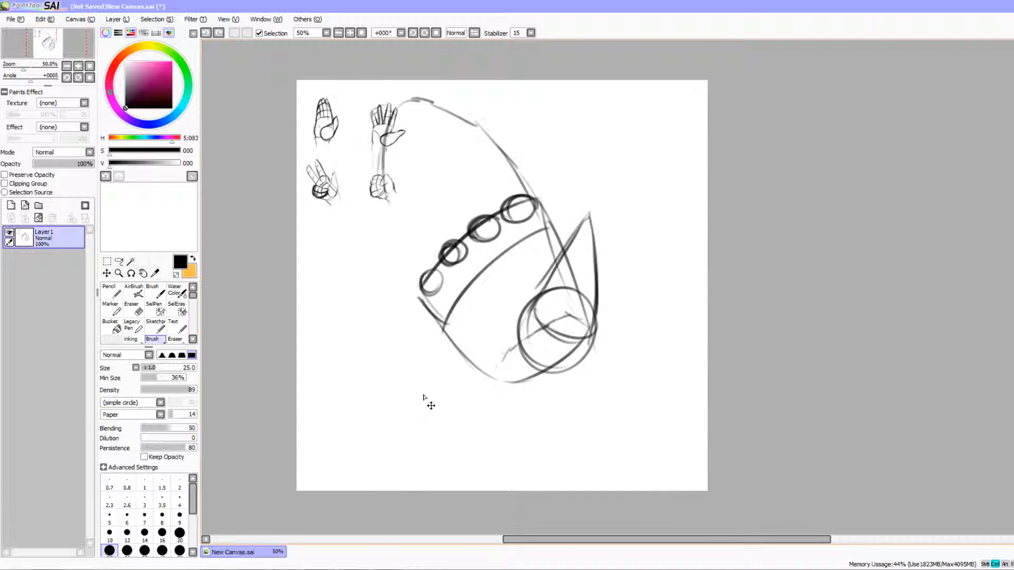
Lasso the large palm sketch and cut and paste it onto a new layer, separate from the small hands
left_click(119, 262)
mouse_move(444, 414)
left_mouse_down()
mouse_move(620, 129)
mouse_move(425, 438)
mouse_move(493, 442)
left_mouse_up()
key("ctrl+x")
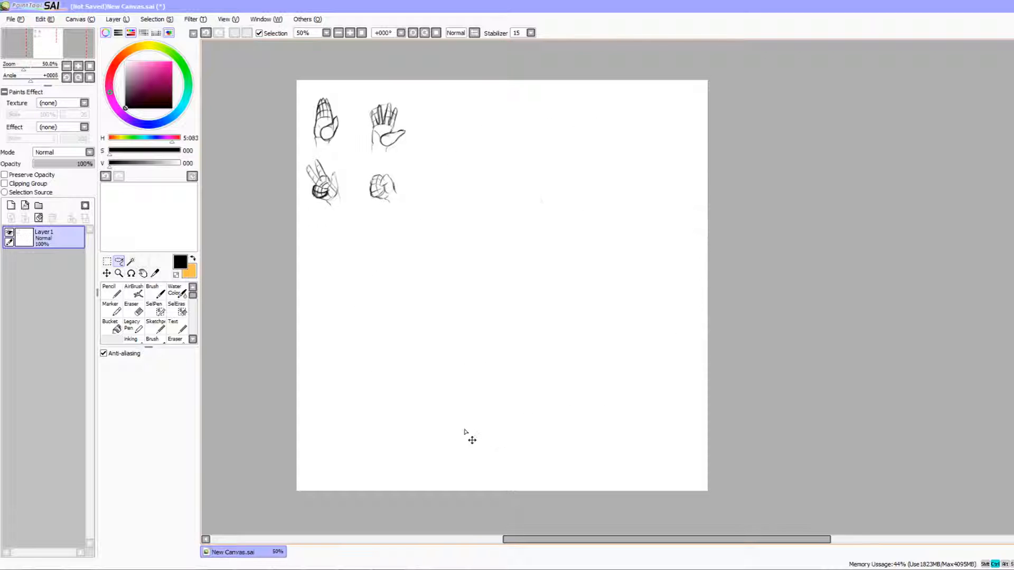
key("ctrl+v")
Outline the finger mass with the Brush as a long rounded shape rising from both sides of the palm
left_click(159, 328)
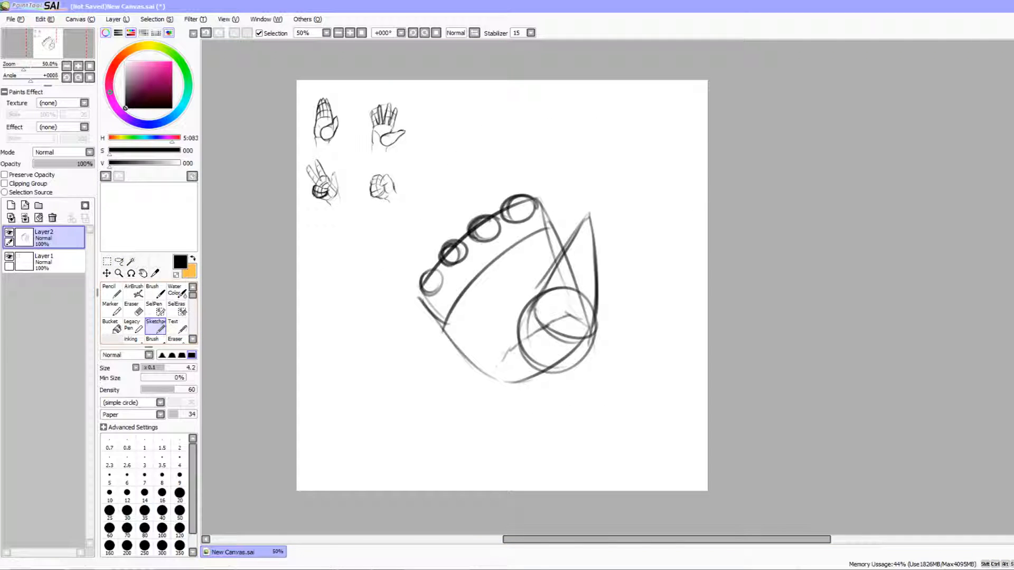
left_click_drag(244, 325, 256, 347)
left_click(157, 340)
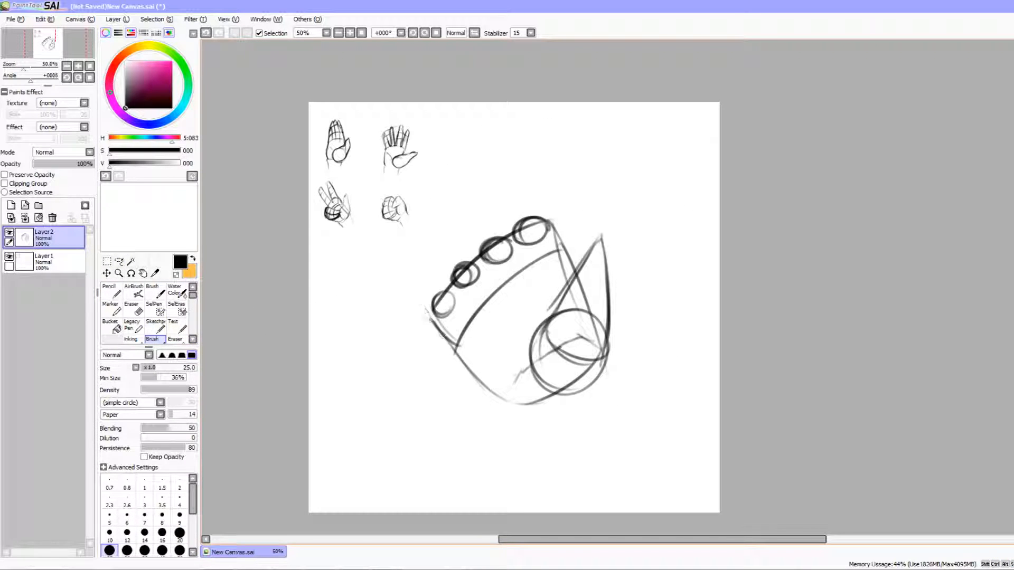
mouse_move(433, 321)
left_mouse_down()
mouse_move(403, 251)
mouse_move(396, 198)
mouse_move(395, 140)
mouse_move(410, 127)
mouse_move(495, 172)
mouse_move(549, 227)
left_mouse_up()
left_click_drag(542, 270, 529, 239)
left_click_drag(548, 298, 569, 339)
mouse_move(572, 264)
left_mouse_down()
mouse_move(545, 223)
mouse_move(455, 155)
mouse_move(410, 174)
mouse_move(406, 233)
mouse_move(420, 267)
left_mouse_up()
left_click_drag(438, 315, 478, 387)
left_click_drag(472, 261, 463, 259)
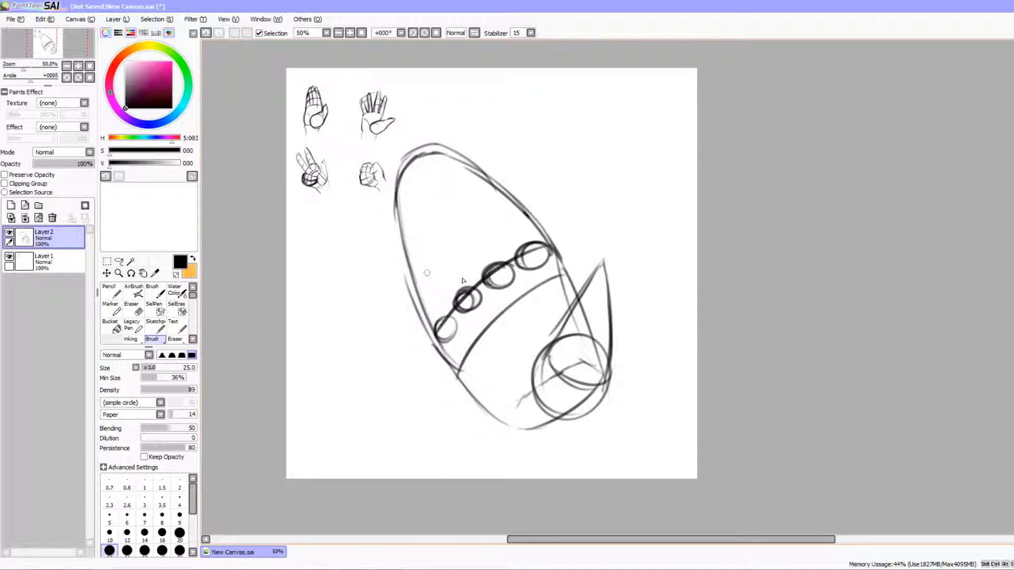
Try a marking stroke around the small upper-left reference hand
left_click_drag(544, 341, 540, 334)
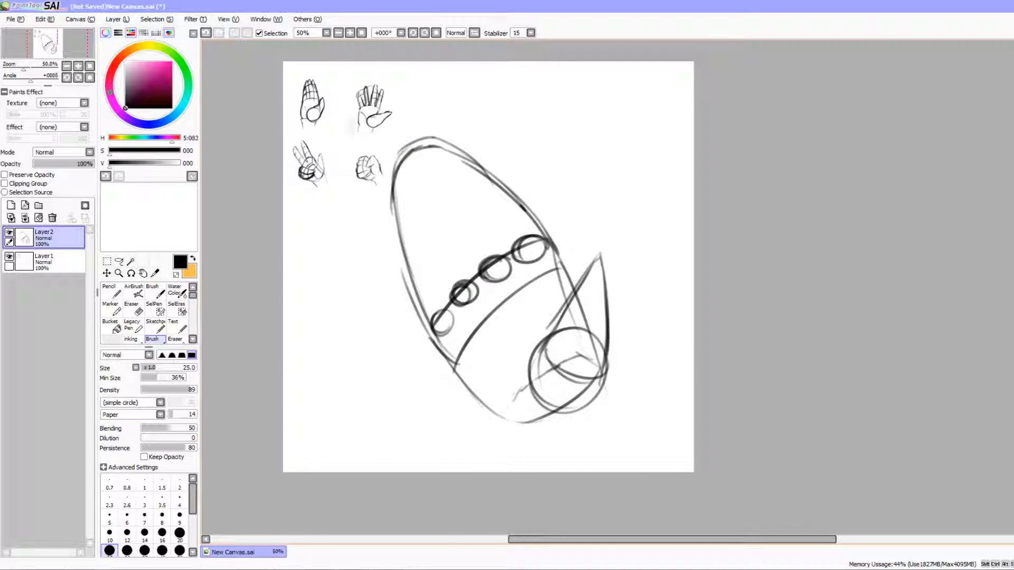
left_click_drag(334, 81, 296, 98)
key("ctrl+z")
Try guide strokes across the large palm below the knuckle circles
key("space")
mouse_move(504, 319)
left_mouse_down()
mouse_move(465, 262)
mouse_move(477, 284)
left_mouse_up()
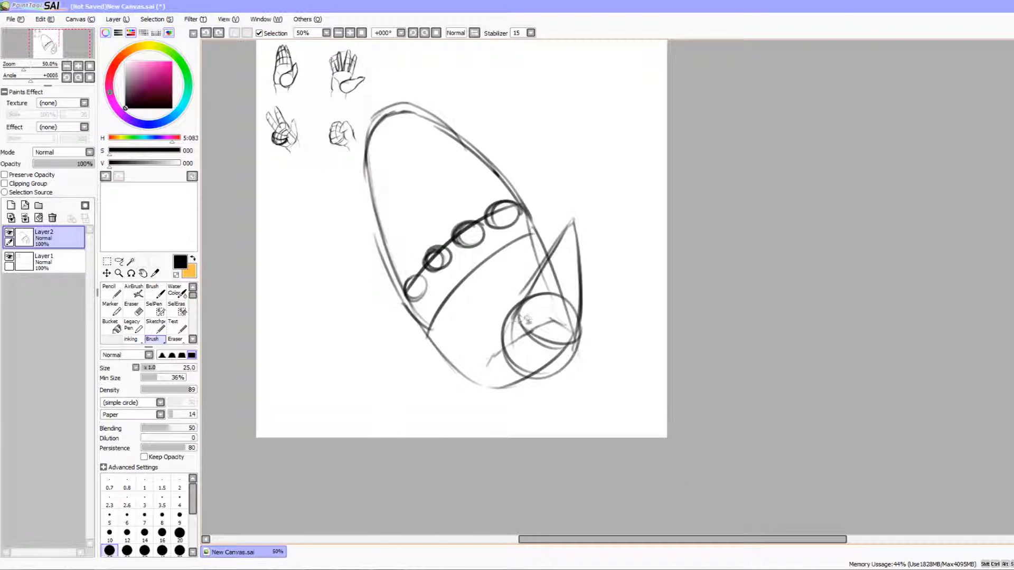
left_click_drag(500, 389, 505, 396)
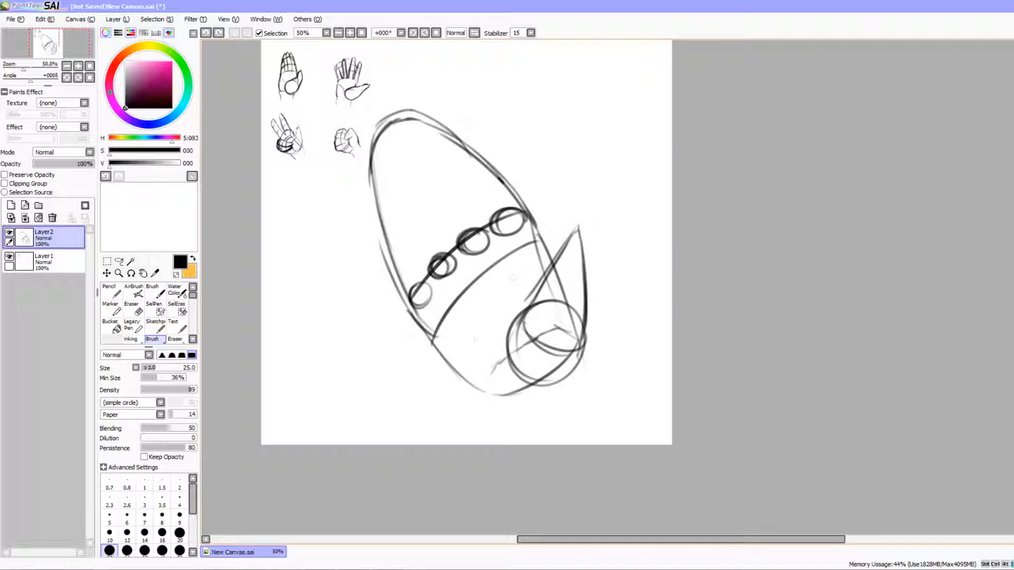
mouse_move(466, 321)
left_mouse_down()
mouse_move(504, 325)
mouse_move(538, 262)
mouse_move(490, 364)
left_mouse_up()
key("ctrl+z")
mouse_move(453, 276)
left_mouse_down()
mouse_move(434, 342)
mouse_move(542, 269)
left_mouse_up()
key("ctrl+z")
key("ctrl+z")
Darken the circle at the thumb's base and reinforce the thumb's pointed outline
left_click_drag(521, 333, 535, 351)
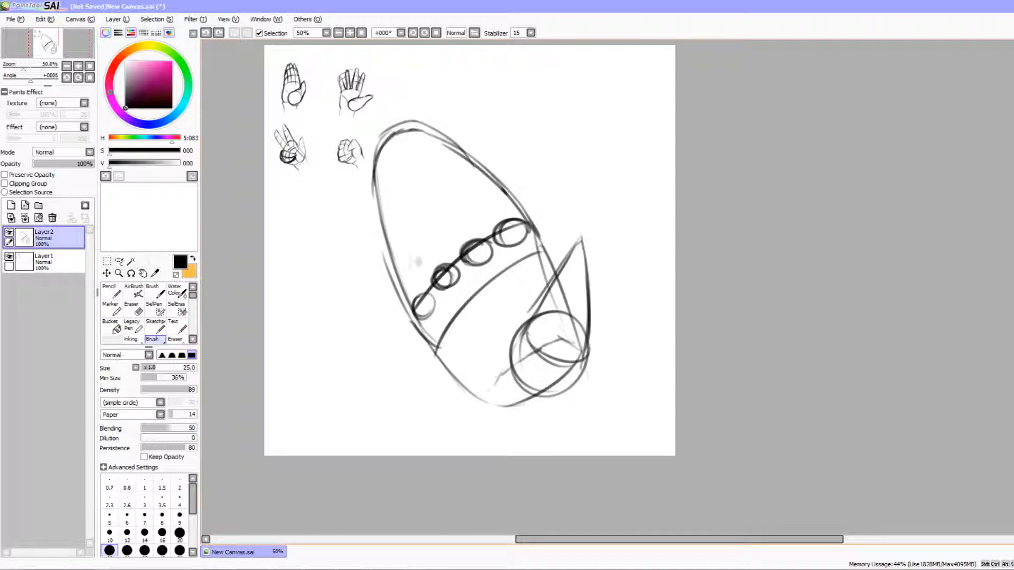
left_click_drag(512, 317, 495, 303)
mouse_move(565, 316)
left_mouse_down()
mouse_move(503, 371)
mouse_move(532, 359)
left_mouse_up()
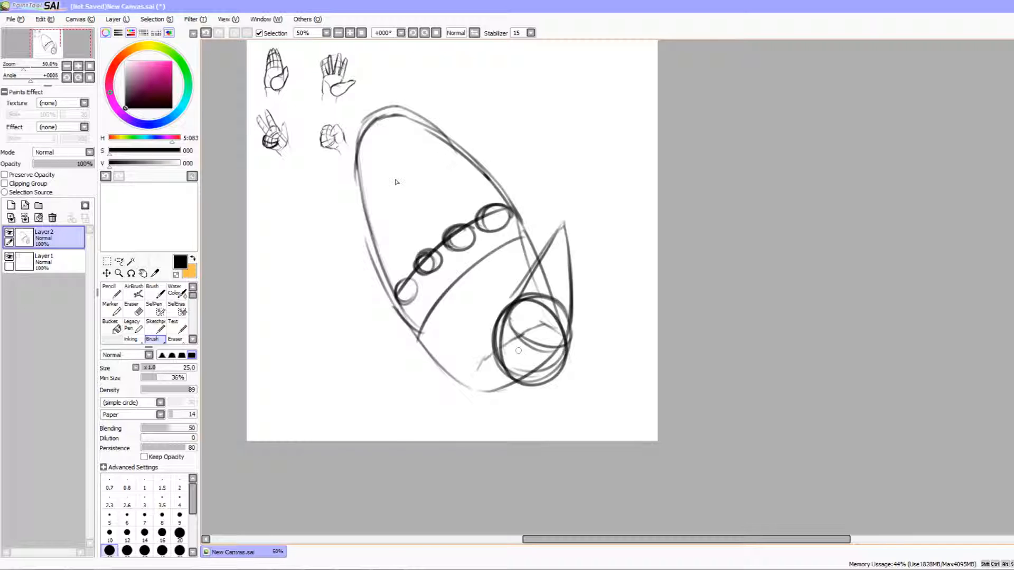
mouse_move(536, 315)
left_mouse_down()
mouse_move(527, 314)
mouse_move(526, 282)
mouse_move(556, 224)
mouse_move(572, 274)
left_mouse_up()
left_click_drag(555, 224, 561, 375)
left_click_drag(497, 313, 569, 365)
Write the numbers 1, 2 and 3 in the empty space beside the finger outline
mouse_move(456, 302)
left_mouse_down()
mouse_move(485, 333)
mouse_move(497, 329)
mouse_move(461, 343)
mouse_move(452, 318)
left_mouse_up()
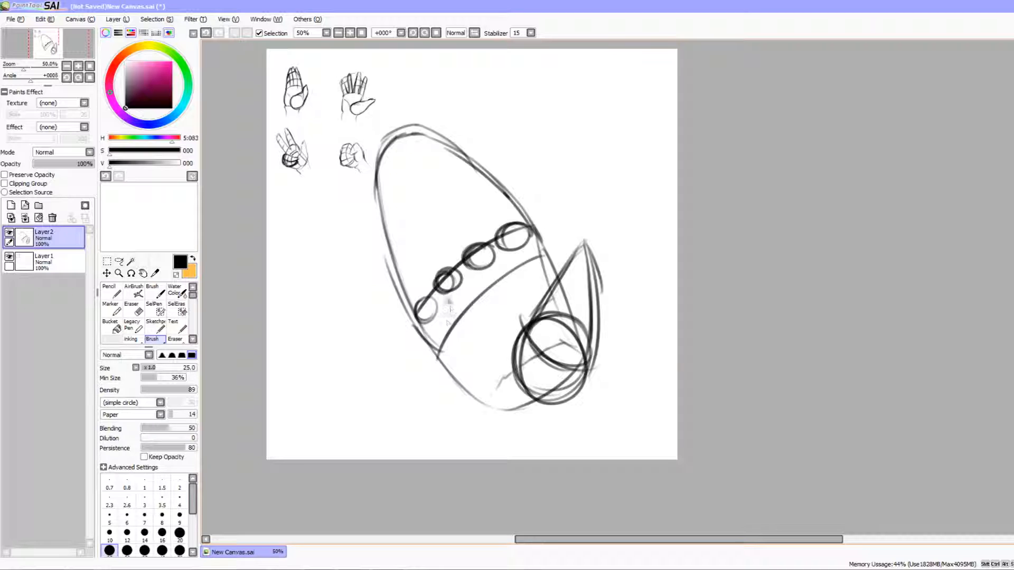
mouse_move(450, 317)
left_mouse_down()
mouse_move(443, 334)
mouse_move(485, 347)
left_mouse_up()
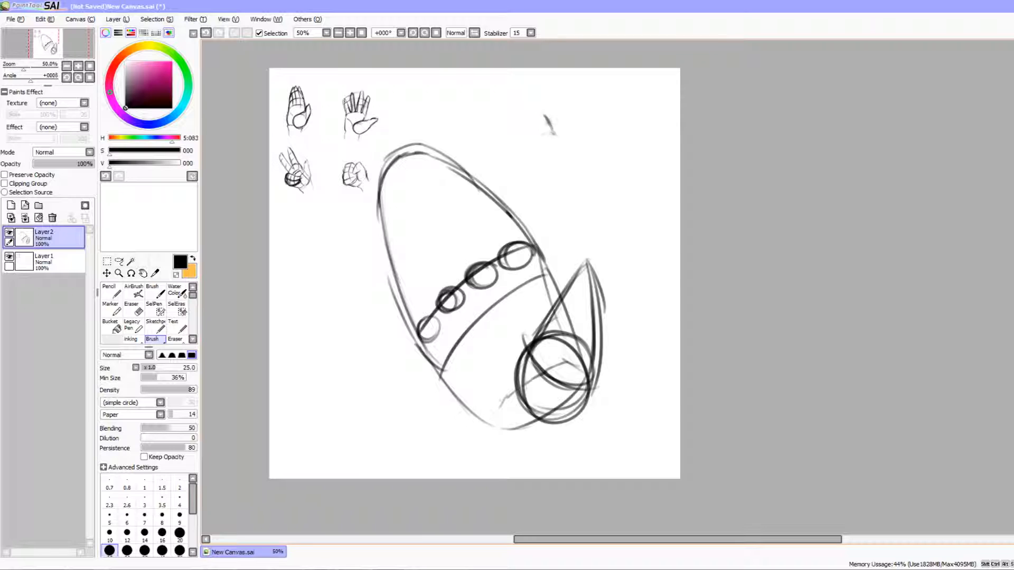
mouse_move(554, 138)
left_mouse_down()
mouse_move(589, 185)
mouse_move(583, 208)
left_mouse_up()
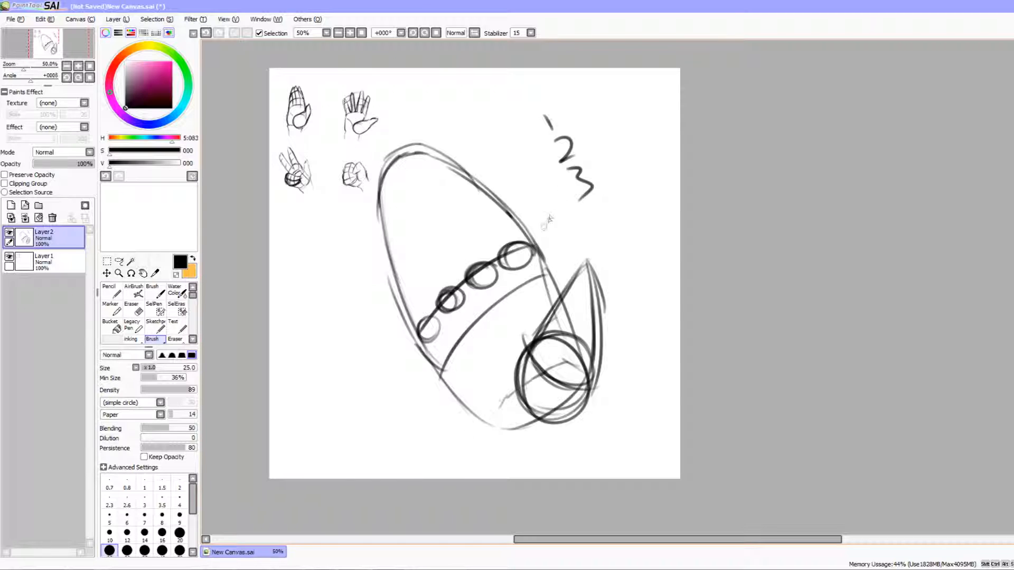
Draw two curved joint lines across the finger mass, parallel to the knuckle arc
mouse_move(405, 295)
left_mouse_down()
mouse_move(457, 238)
mouse_move(511, 238)
mouse_move(451, 237)
mouse_move(416, 324)
left_mouse_up()
key("ctrl+z")
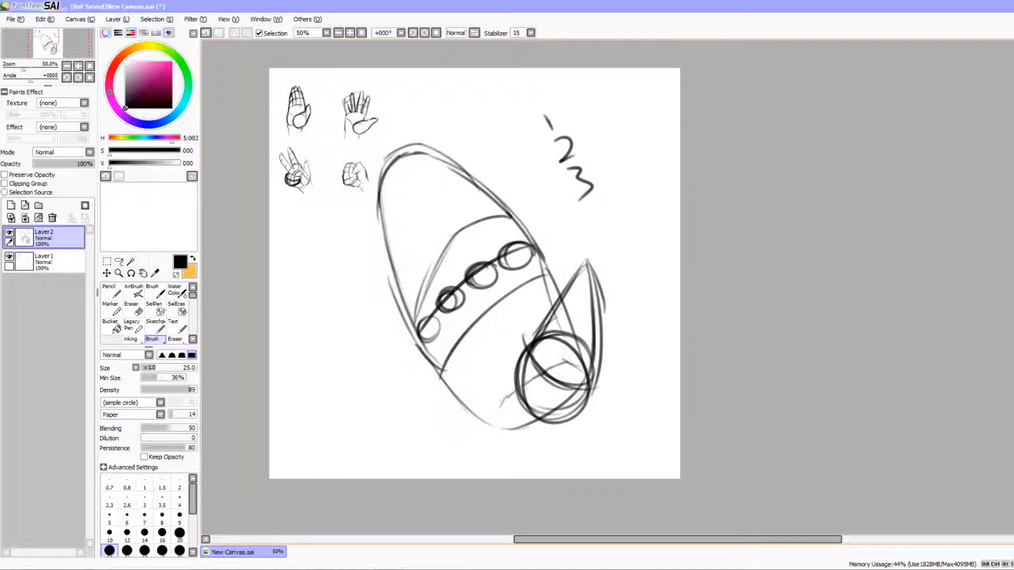
mouse_move(392, 250)
left_mouse_down()
mouse_move(418, 213)
mouse_move(465, 188)
left_mouse_up()
Erase the rounded tip of the finger outline beyond the upper joint line
left_click_drag(529, 336, 537, 312)
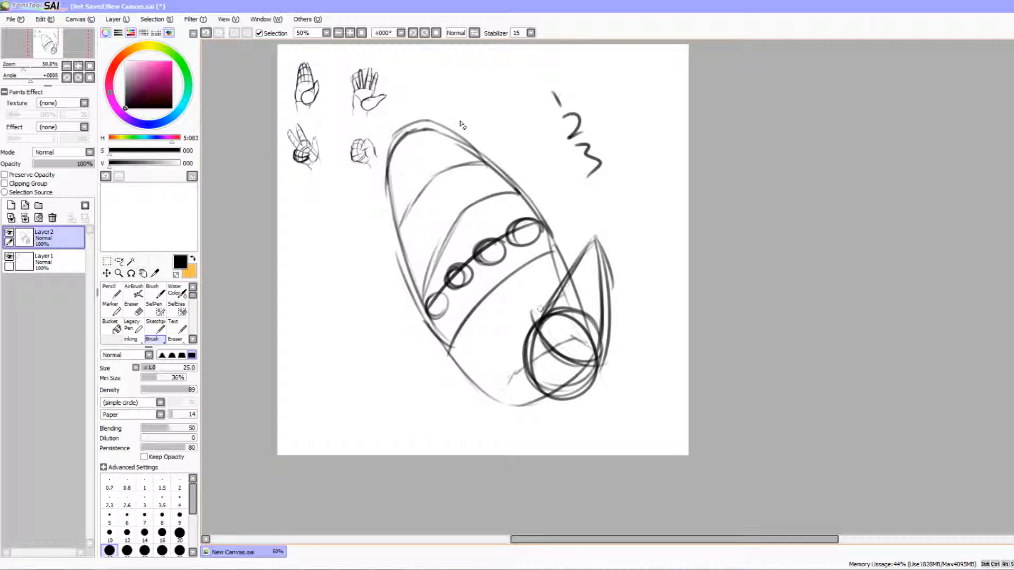
key("e")
mouse_move(475, 140)
left_mouse_down()
mouse_move(400, 139)
mouse_move(389, 244)
left_mouse_up()
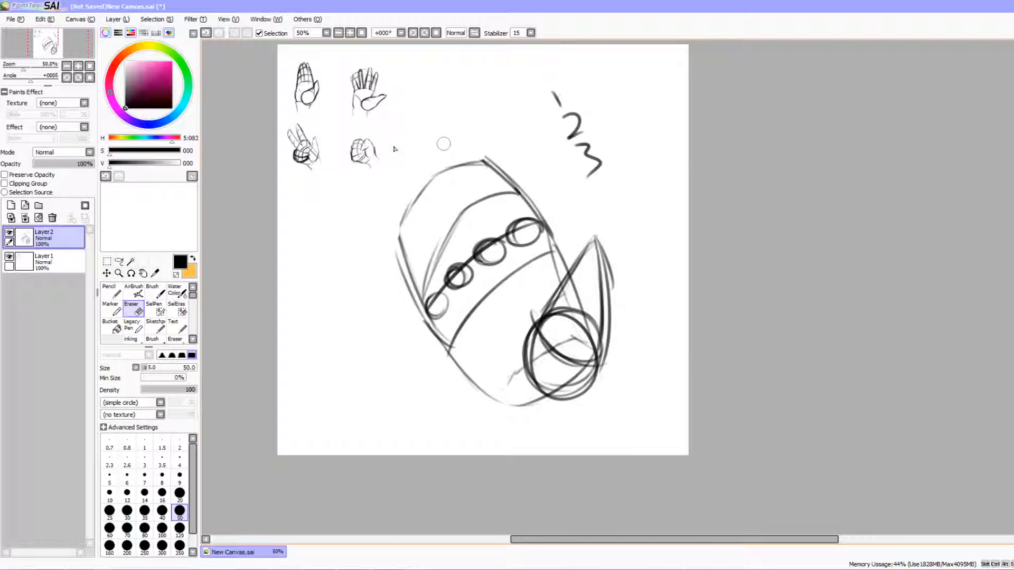
Redraw the rounded fingertip outline beyond the existing joint lines with the brush
key("b")
mouse_move(425, 186)
left_mouse_down()
mouse_move(406, 255)
mouse_move(396, 206)
left_mouse_up()
mouse_move(397, 251)
left_mouse_down()
mouse_move(396, 195)
mouse_move(414, 166)
mouse_move(452, 146)
mouse_move(396, 210)
left_mouse_up()
left_click_drag(456, 176, 446, 177)
left_click_drag(501, 233, 486, 244)
left_click_drag(548, 330, 587, 369)
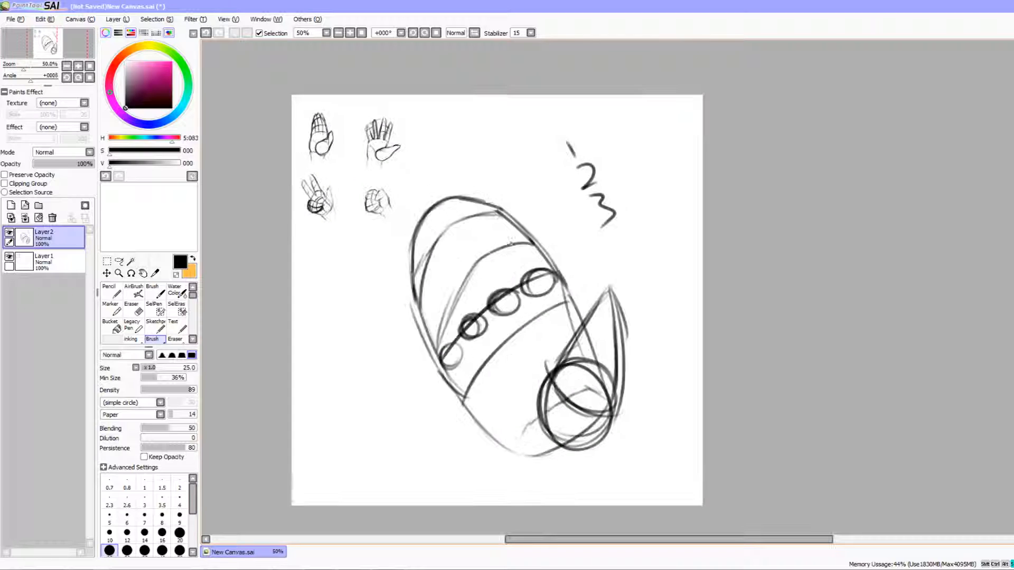
Add the joint line below the fingertips and darken the side edges of the finger mass
mouse_move(493, 210)
left_mouse_down()
mouse_move(426, 317)
mouse_move(464, 403)
left_mouse_up()
left_click_drag(444, 361, 461, 280)
left_click_drag(441, 337, 478, 262)
mouse_move(541, 207)
left_mouse_down()
mouse_move(538, 221)
mouse_move(523, 208)
mouse_move(524, 224)
left_mouse_up()
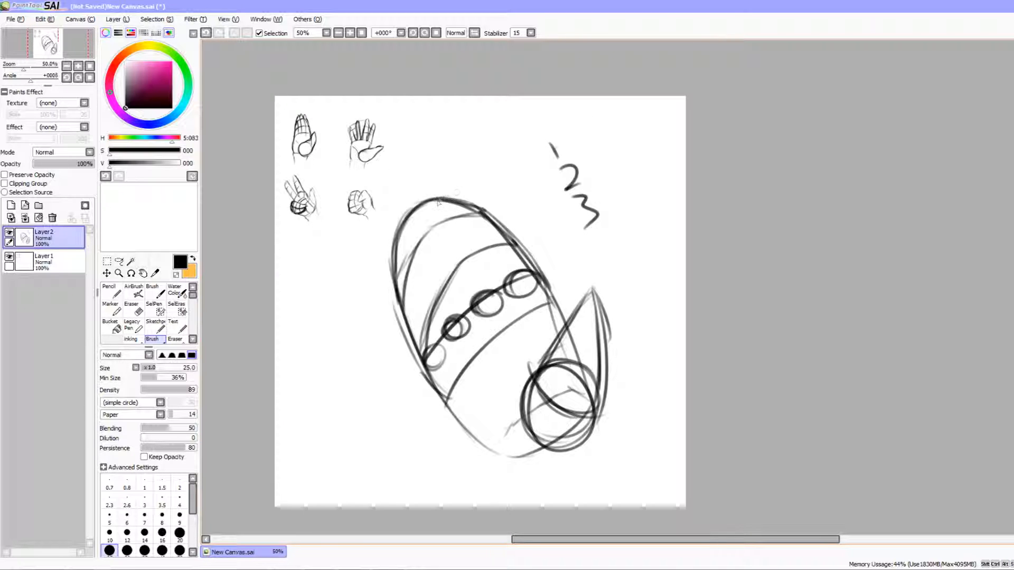
Draw three short division lines across the fingertip segment to separate the four fingers
mouse_move(440, 202)
left_mouse_down()
mouse_move(450, 215)
mouse_move(412, 264)
left_mouse_up()
left_click_drag(399, 242, 413, 264)
left_click_drag(414, 215, 427, 234)
left_click_drag(484, 254, 481, 205)
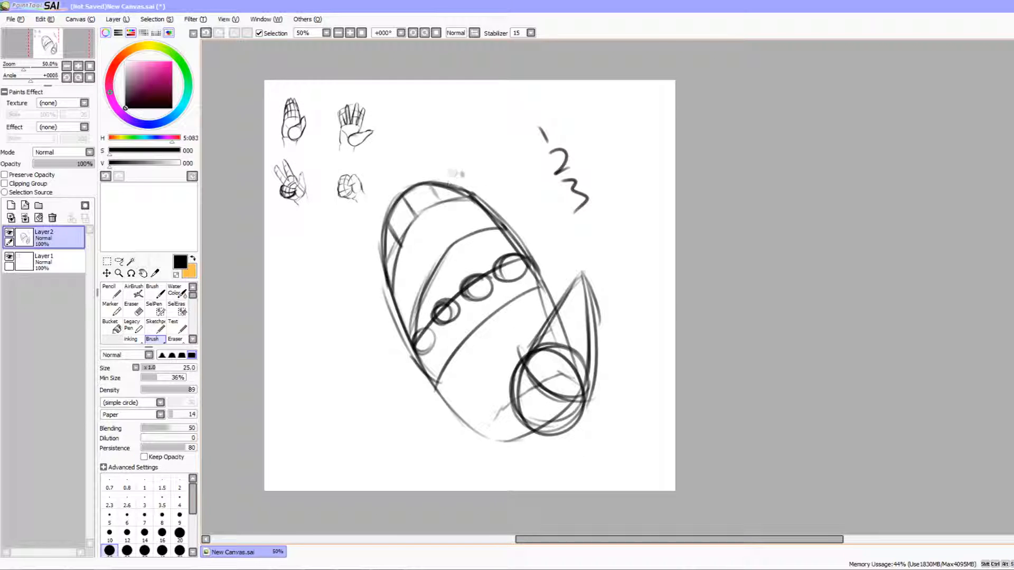
Extend the finger division lines through the middle finger segment
left_click_drag(408, 159, 400, 140)
key("ctrl+z")
mouse_move(448, 216)
left_mouse_down()
mouse_move(444, 207)
mouse_move(470, 234)
left_mouse_up()
mouse_move(412, 206)
left_mouse_down()
mouse_move(441, 246)
mouse_move(426, 277)
mouse_move(398, 242)
mouse_move(422, 287)
mouse_move(398, 232)
mouse_move(425, 289)
left_mouse_up()
key("ctrl+z")
left_click_drag(440, 227, 435, 256)
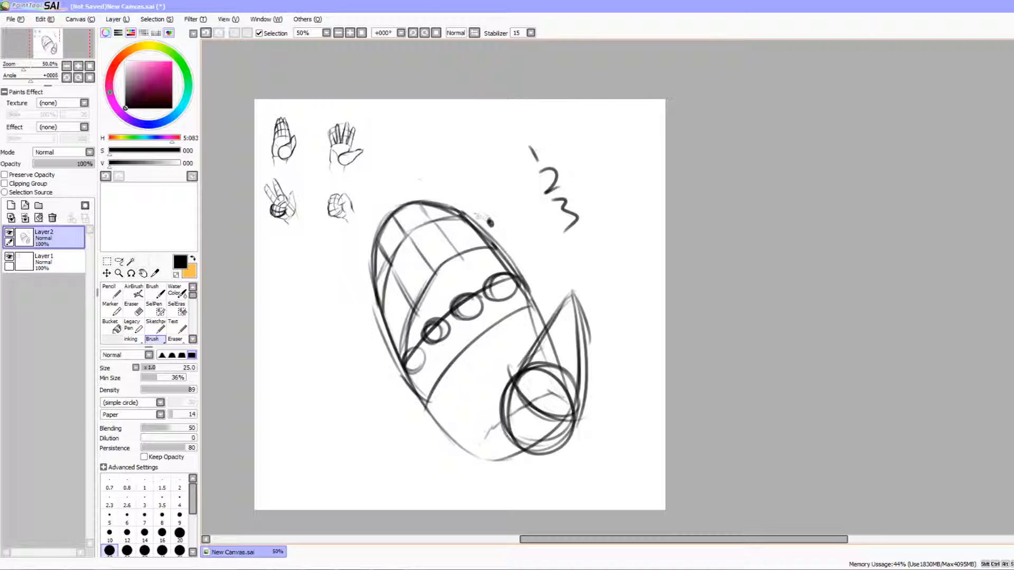
Write a 1x2 note with an arrow outside the finger outline, and undo it
mouse_move(458, 185)
left_mouse_down()
mouse_move(477, 181)
mouse_move(475, 198)
mouse_move(461, 185)
mouse_move(498, 188)
left_mouse_up()
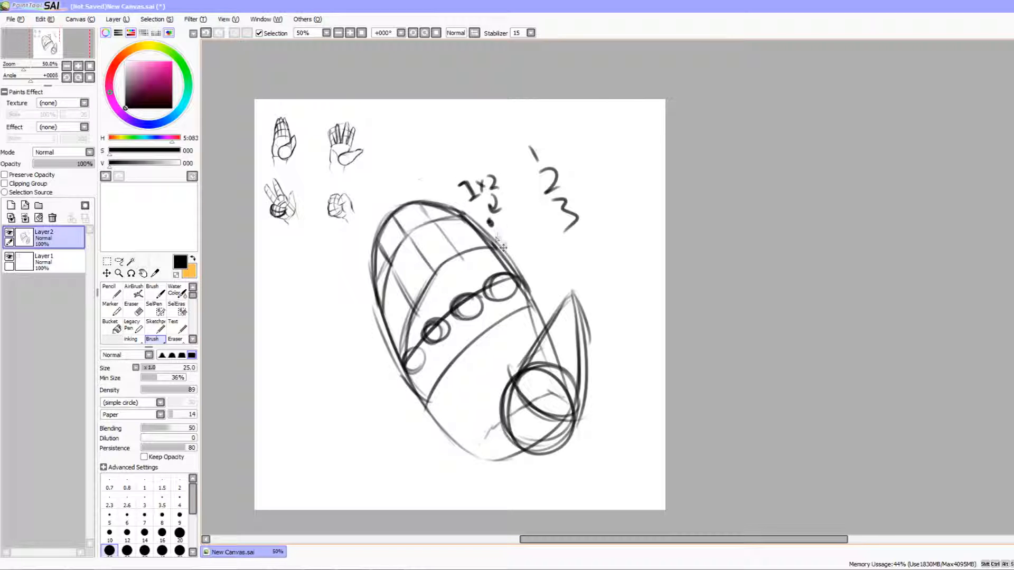
key("ctrl+z")
key("ctrl+z")
key("ctrl+z")
key("ctrl+z")
key("ctrl+z")
key("ctrl+z")
key("ctrl+z")
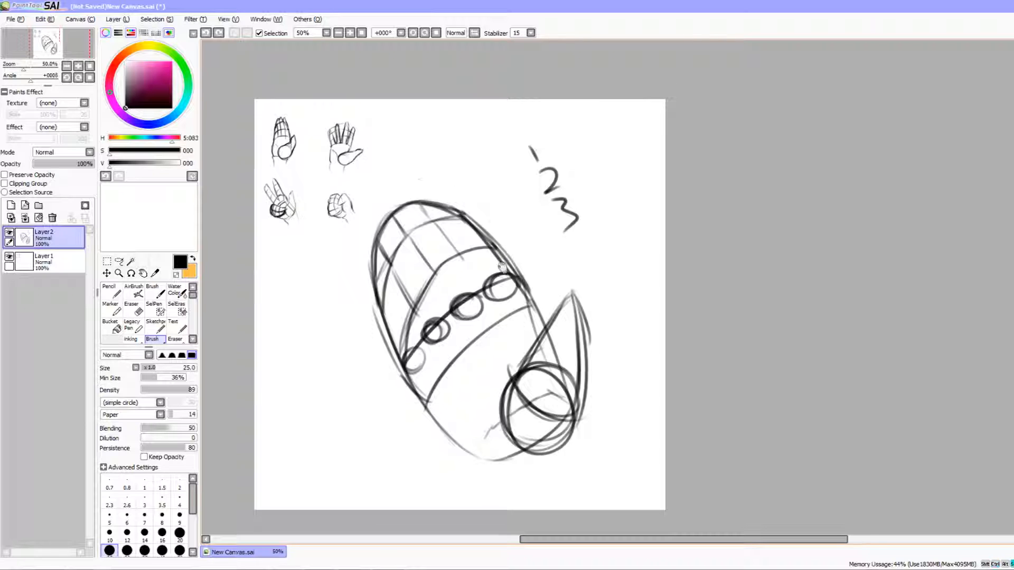
Erase the knuckle circles and the arc through them from the lowest finger segment
left_click_drag(474, 277, 454, 231)
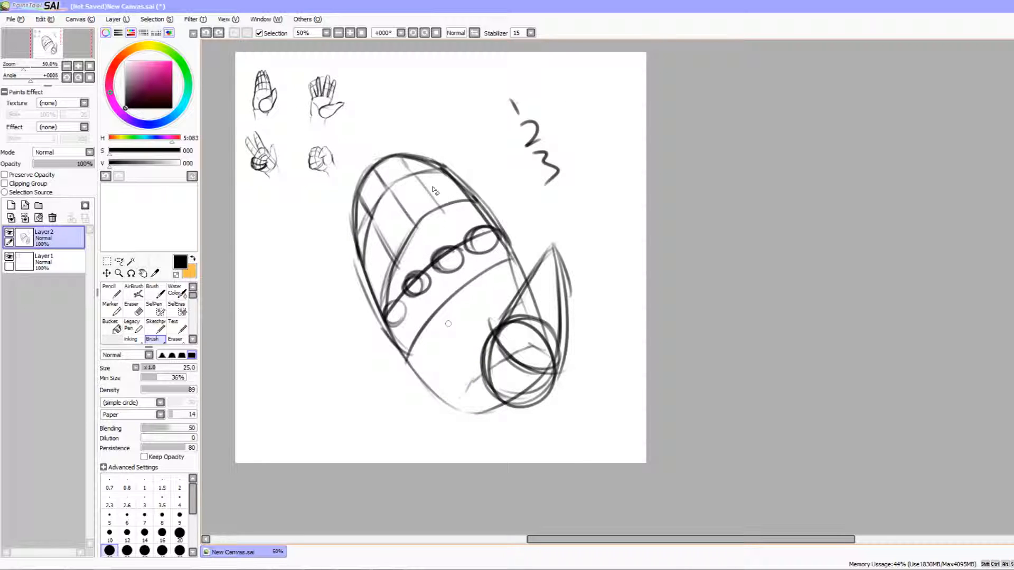
key("e")
mouse_move(464, 232)
left_mouse_down()
mouse_move(475, 243)
mouse_move(488, 235)
mouse_move(462, 264)
mouse_move(468, 244)
mouse_move(414, 282)
mouse_move(396, 319)
mouse_move(415, 310)
left_mouse_up()
key("b")
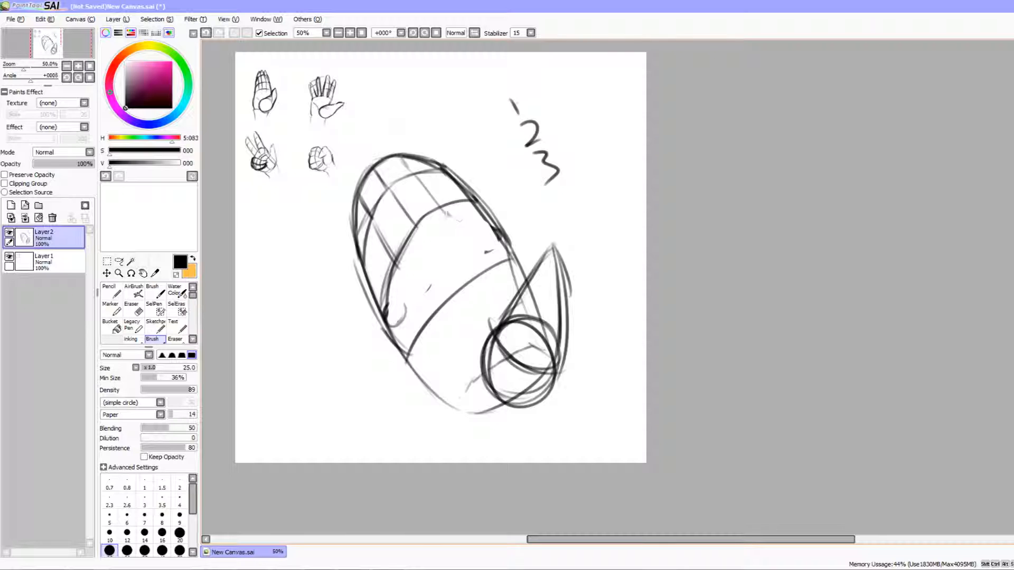
Draw two bracket shapes outside the outer finger edge to mark the lengths of the segments
mouse_move(455, 154)
left_mouse_down()
mouse_move(494, 204)
mouse_move(475, 206)
mouse_move(510, 254)
mouse_move(507, 239)
mouse_move(464, 207)
mouse_move(514, 262)
mouse_move(497, 259)
left_mouse_up()
mouse_move(484, 225)
left_mouse_down()
mouse_move(505, 259)
mouse_move(494, 253)
left_mouse_up()
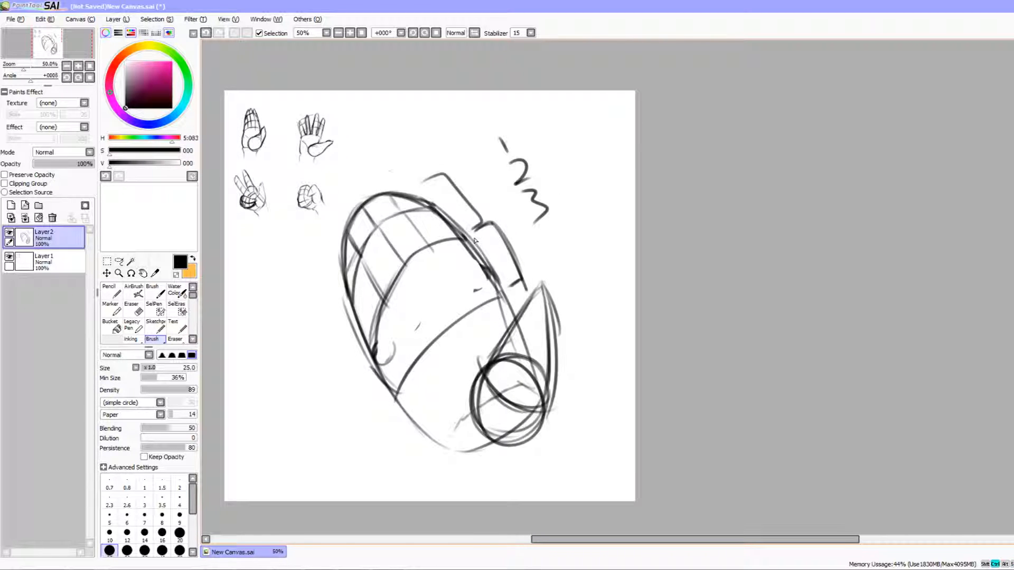
left_click_drag(481, 233, 485, 209)
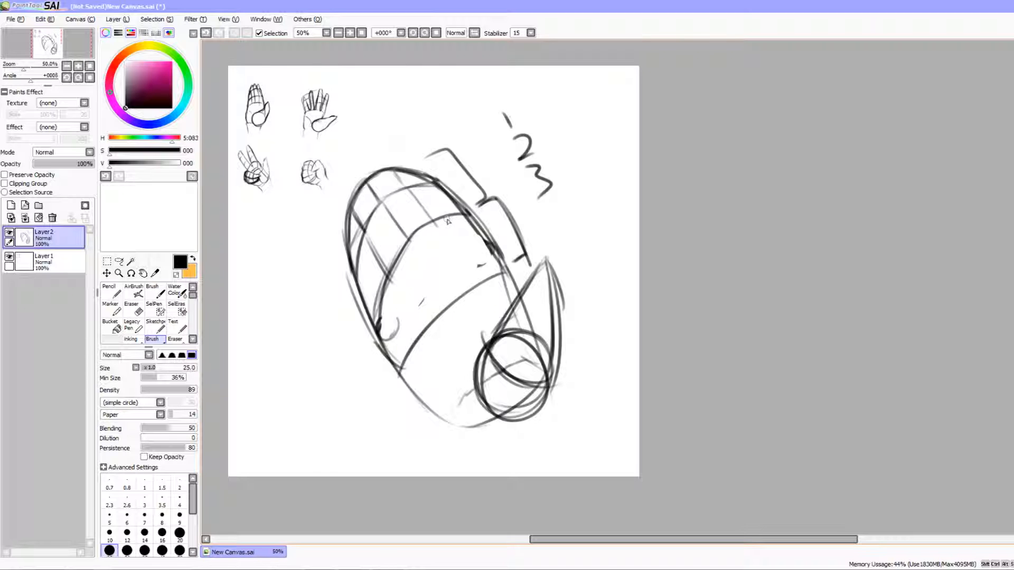
Extend the finger division lines through the lowest segment to the palm line, and mark a dot where one meets it
mouse_move(451, 219)
left_mouse_down()
mouse_move(392, 281)
mouse_move(415, 250)
mouse_move(484, 203)
left_mouse_up()
key("ctrl+z")
left_click_drag(461, 240, 454, 227)
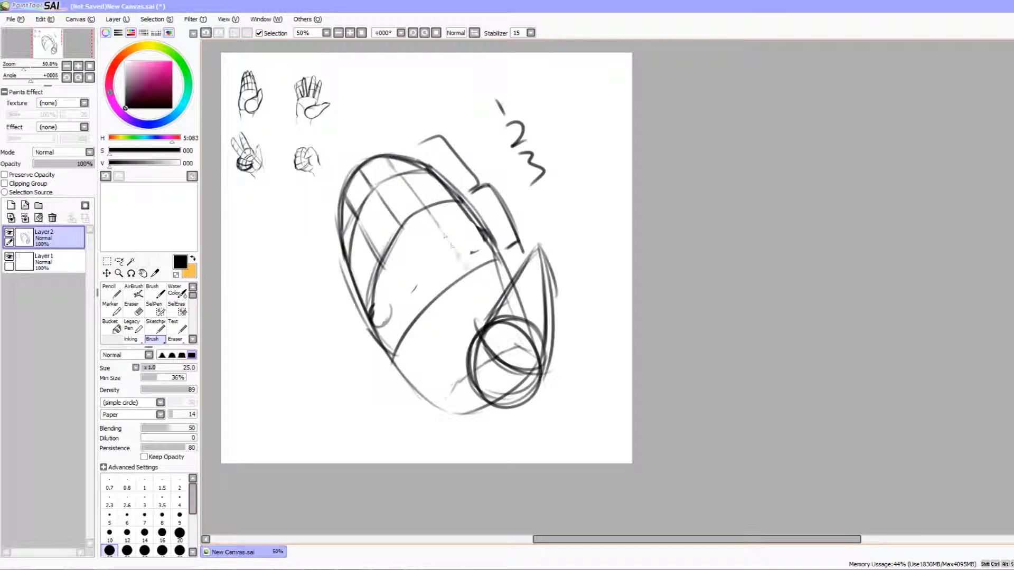
left_click_drag(400, 228, 443, 290)
mouse_move(379, 264)
left_mouse_down()
mouse_move(438, 347)
mouse_move(420, 320)
left_mouse_up()
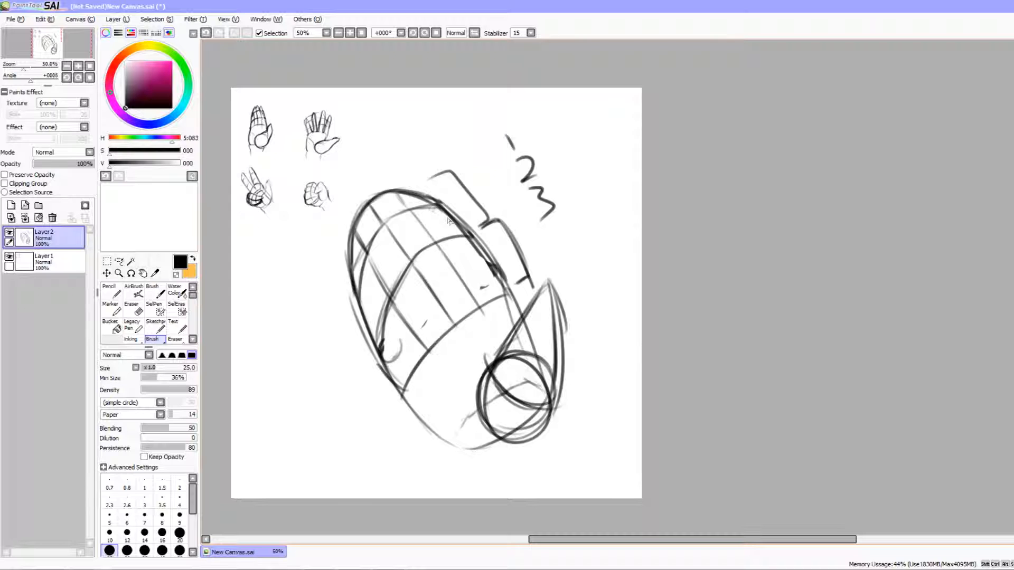
left_click_drag(432, 362, 426, 310)
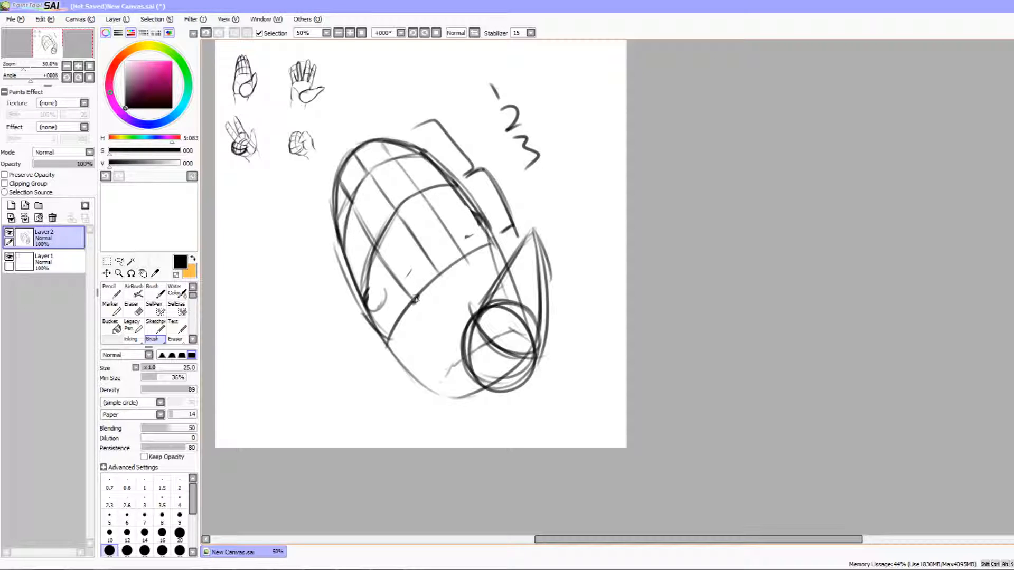
left_click(415, 299)
left_click_drag(405, 198, 460, 265)
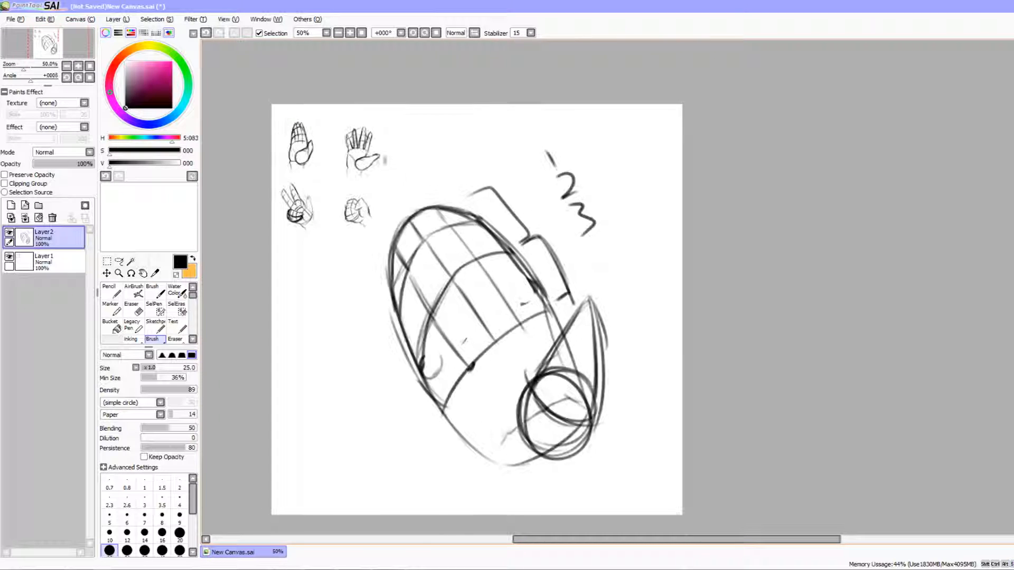
left_click_drag(375, 124, 382, 155)
key("ctrl+z")
mouse_move(496, 332)
left_mouse_down()
mouse_move(464, 291)
mouse_move(484, 309)
mouse_move(498, 306)
left_mouse_up()
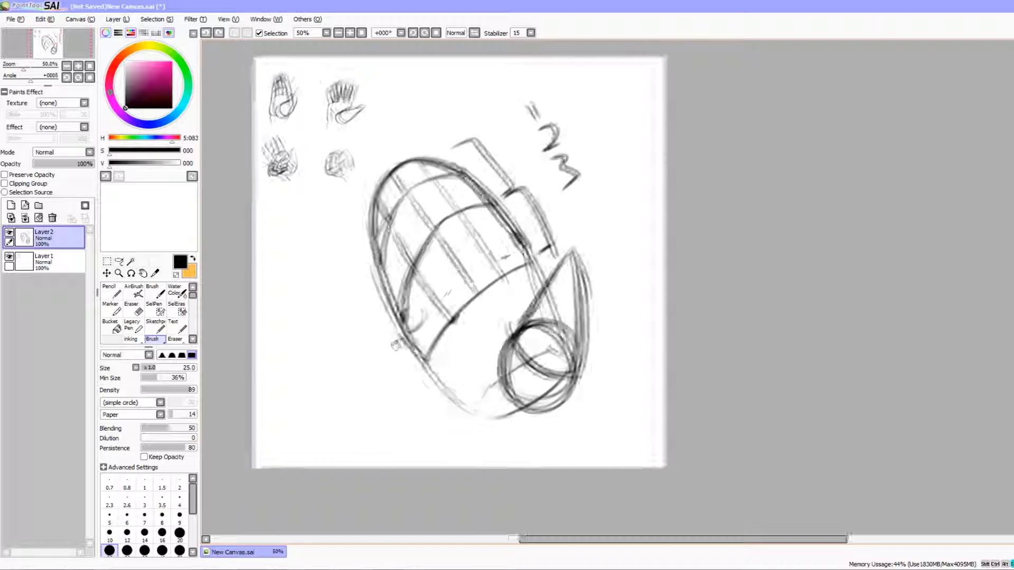
left_click_drag(396, 346, 422, 291)
left_click_drag(472, 264, 453, 265)
key("ctrl+z")
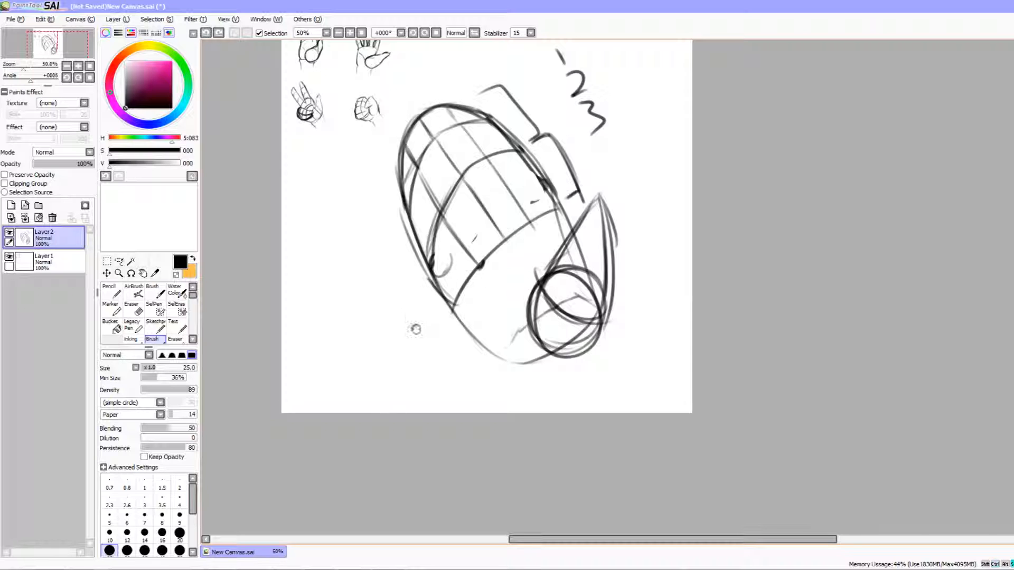
left_click_drag(408, 330, 421, 325)
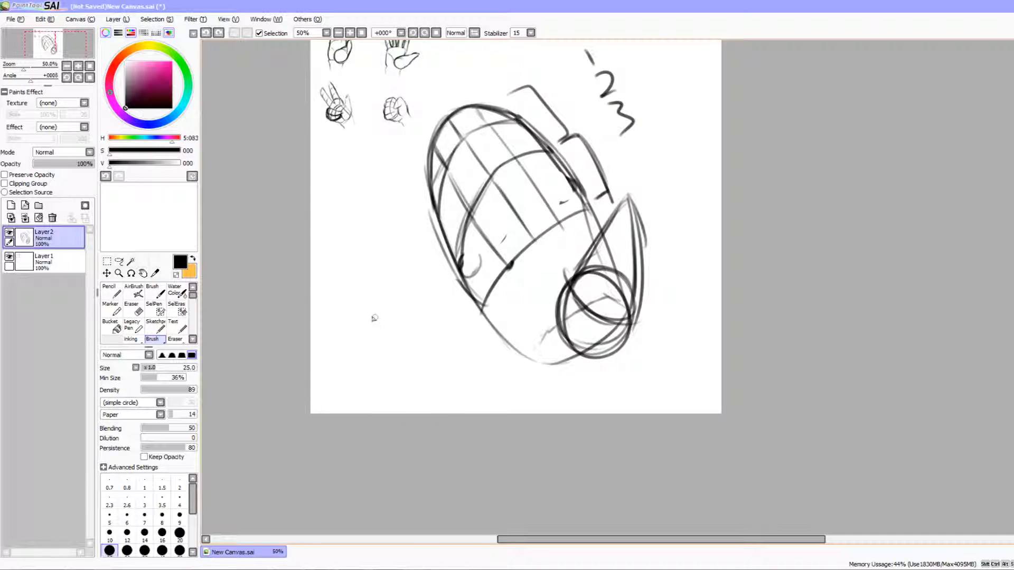
Sketch a small finger with two oval joints in the empty space beside the palm, and undo it
mouse_move(358, 349)
left_mouse_down()
mouse_move(390, 325)
mouse_move(353, 349)
mouse_move(378, 318)
mouse_move(393, 322)
mouse_move(385, 309)
mouse_move(414, 320)
mouse_move(425, 309)
mouse_move(402, 331)
mouse_move(420, 312)
mouse_move(406, 309)
mouse_move(412, 319)
mouse_move(452, 319)
mouse_move(443, 316)
left_mouse_up()
key("ctrl+z")
mouse_move(422, 299)
left_mouse_down()
mouse_move(452, 309)
mouse_move(471, 327)
left_mouse_up()
mouse_move(462, 328)
left_mouse_down()
mouse_move(491, 348)
mouse_move(493, 374)
left_mouse_up()
key("ctrl+z")
key("ctrl+z")
key("ctrl+z")
key("ctrl+z")
key("ctrl+z")
key("ctrl+z")
key("ctrl+z")
key("ctrl+z")
key("ctrl+z")
key("ctrl+z")
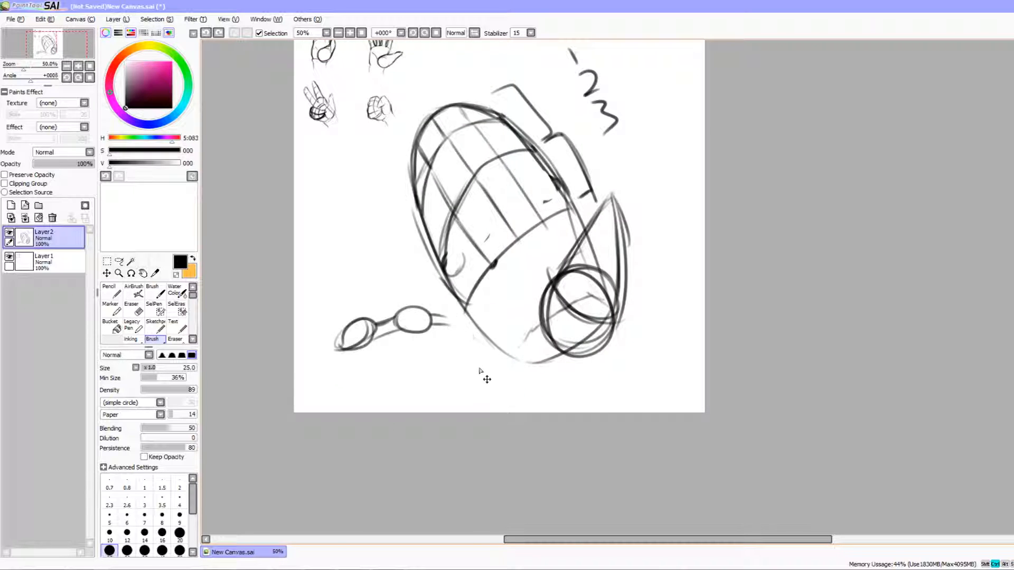
key("ctrl+z")
left_click_drag(426, 372, 393, 431)
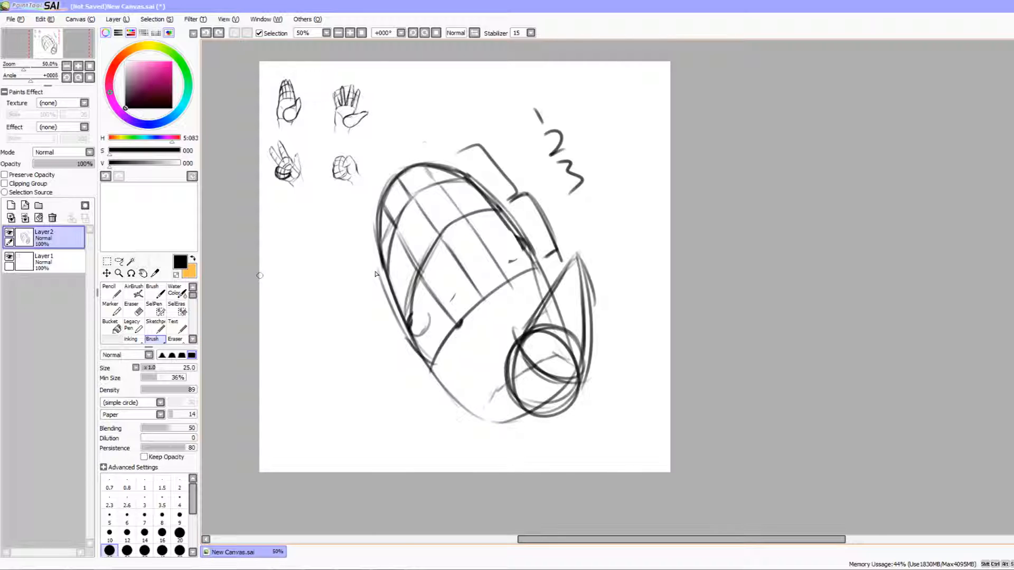
Reinforce the lower outer edge of the palm outline
mouse_move(488, 303)
left_mouse_down()
mouse_move(458, 293)
mouse_move(449, 304)
left_mouse_up()
left_click_drag(390, 372, 452, 420)
mouse_move(326, 353)
left_mouse_down()
mouse_move(322, 367)
mouse_move(311, 353)
left_mouse_up()
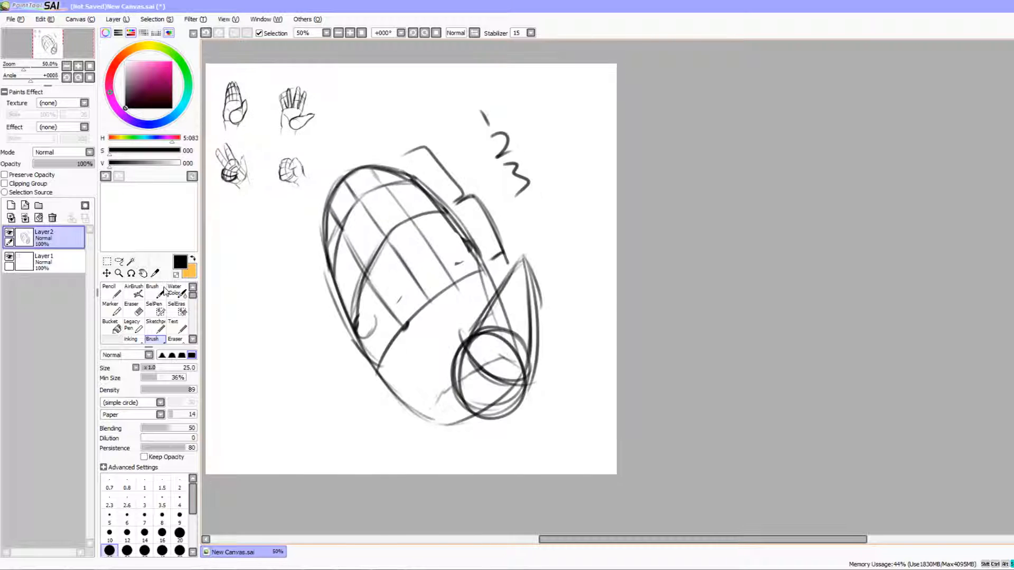
Clear the large hand construction from Layer2 and sketch a new tilted palm block with a rounded wrist end
left_click(39, 218)
left_click_drag(454, 370, 497, 382)
mouse_move(378, 317)
left_mouse_down()
mouse_move(407, 222)
mouse_move(377, 320)
mouse_move(460, 285)
mouse_move(531, 273)
left_mouse_up()
mouse_move(405, 224)
left_mouse_down()
mouse_move(439, 185)
mouse_move(496, 182)
mouse_move(528, 216)
mouse_move(523, 267)
left_mouse_up()
left_click_drag(527, 208, 520, 275)
mouse_move(381, 309)
left_mouse_down()
mouse_move(449, 314)
mouse_move(496, 291)
left_mouse_up()
mouse_move(411, 322)
left_mouse_down()
mouse_move(510, 290)
mouse_move(512, 268)
left_mouse_up()
left_click_drag(521, 200, 512, 291)
mouse_move(523, 201)
left_mouse_down()
mouse_move(515, 285)
mouse_move(504, 272)
mouse_move(417, 310)
mouse_move(385, 308)
mouse_move(470, 275)
left_mouse_up()
left_click_drag(417, 293, 419, 308)
mouse_move(425, 218)
left_mouse_down()
mouse_move(422, 207)
mouse_move(381, 334)
mouse_move(450, 200)
mouse_move(519, 207)
left_mouse_up()
Draw a curved knuckle line along the palm block's lower edge with four circles on it
key("space")
left_click_drag(502, 290, 479, 264)
left_click_drag(439, 319, 455, 318)
mouse_move(377, 299)
left_mouse_down()
mouse_move(404, 289)
mouse_move(382, 279)
mouse_move(378, 294)
mouse_move(482, 260)
mouse_move(529, 269)
mouse_move(557, 282)
mouse_move(552, 290)
left_mouse_up()
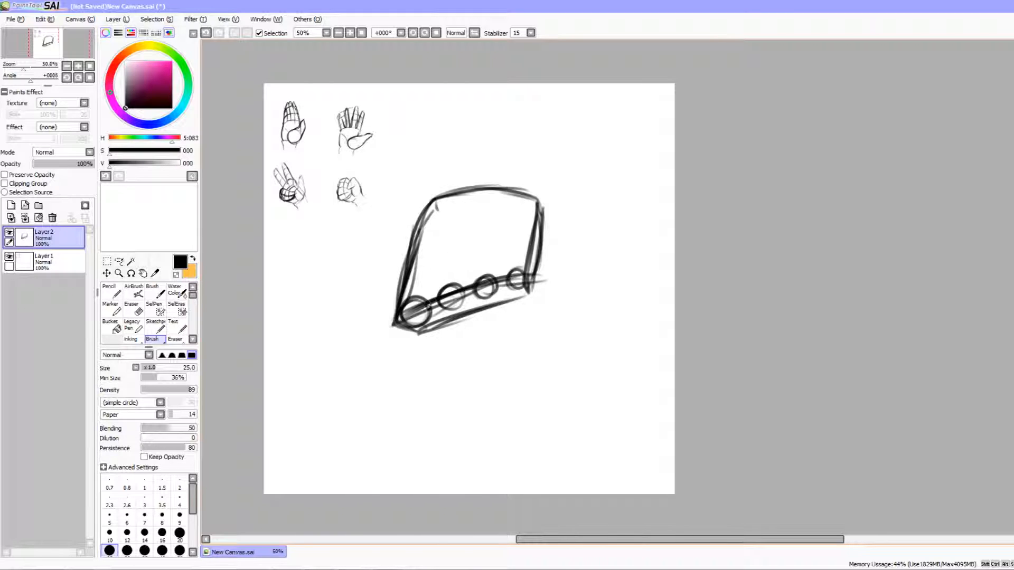
left_click_drag(407, 315, 528, 283)
key("ctrl+z")
left_click_drag(463, 356, 444, 335)
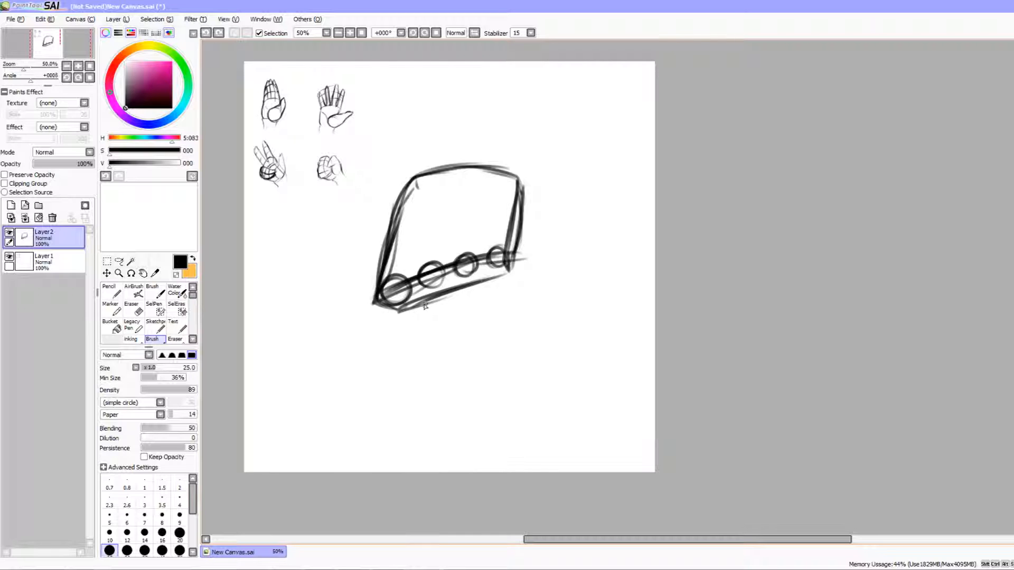
left_click_drag(444, 307, 434, 296)
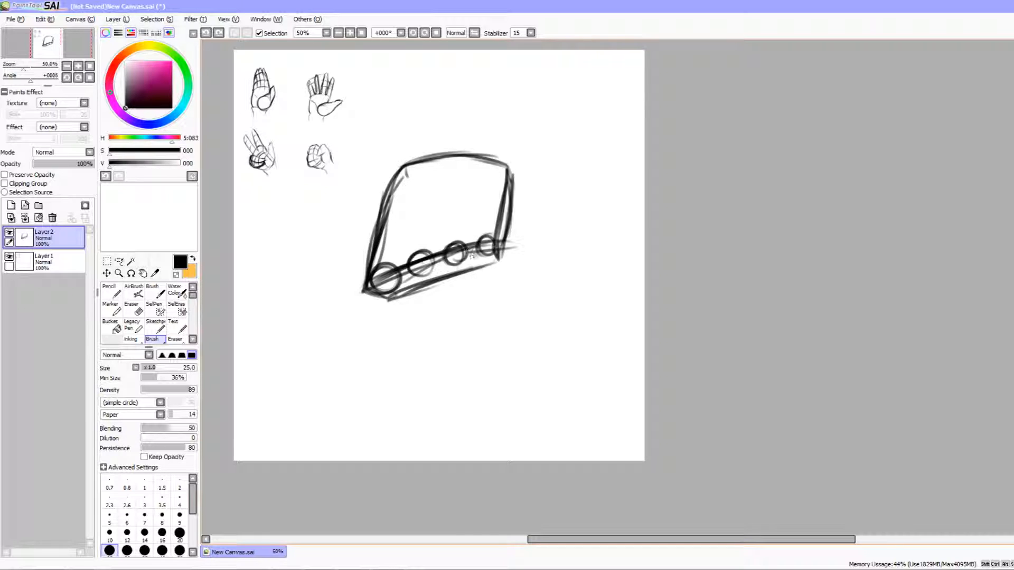
Darken the gaps between the knuckle circles along the knuckle line
left_click(475, 255)
left_click_drag(406, 275, 417, 271)
left_click_drag(424, 295, 433, 277)
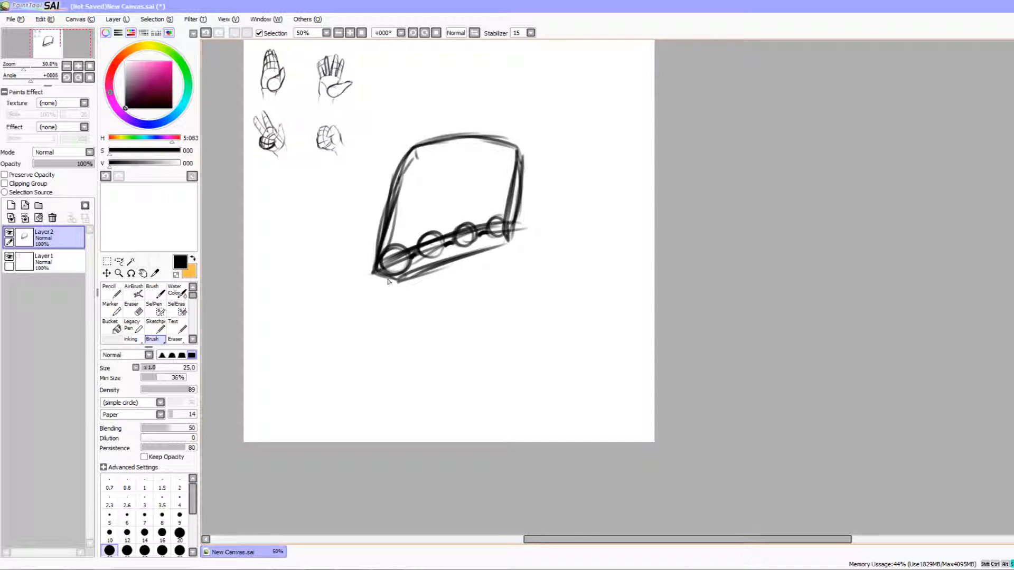
Draw the long outer finger edge down from the largest knuckle and reinforce its start at the palm corner
left_click_drag(375, 272, 352, 401)
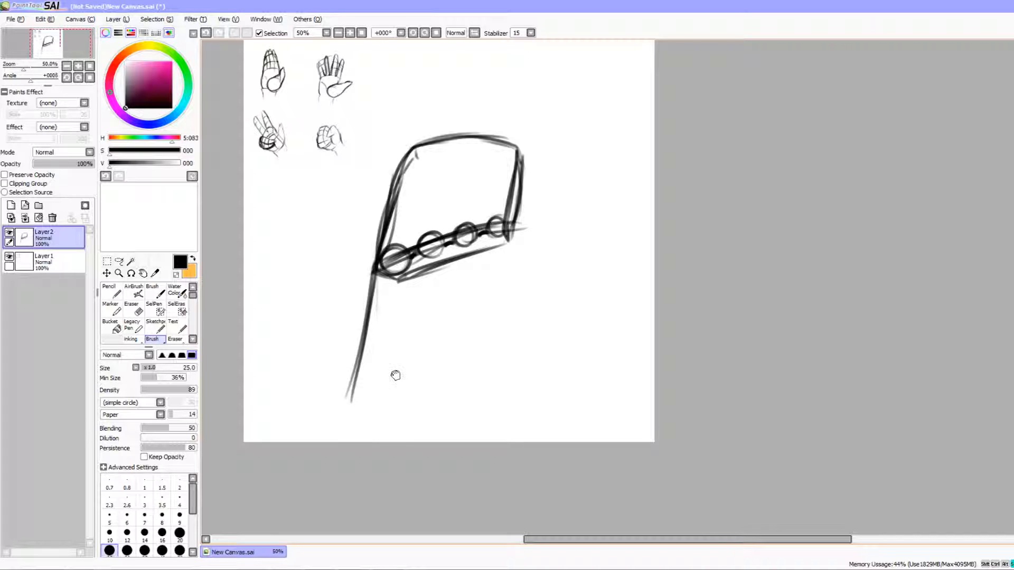
left_click_drag(425, 313, 407, 342)
left_click_drag(459, 289, 459, 281)
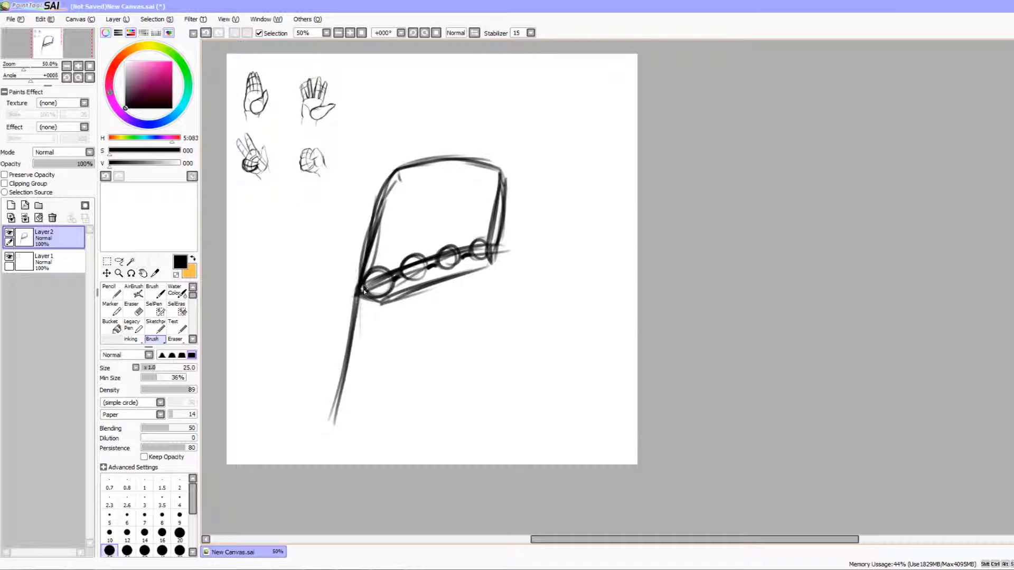
left_click_drag(365, 288, 507, 252)
key("ctrl+z")
left_click_drag(397, 276, 359, 291)
left_click_drag(413, 297, 515, 388)
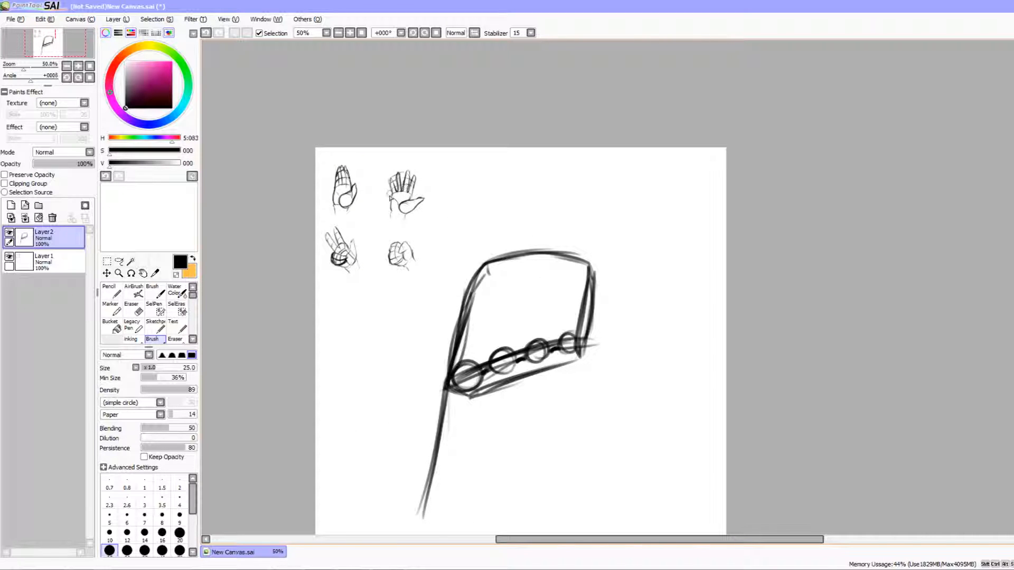
left_click_drag(436, 196, 464, 207)
mouse_move(391, 199)
left_mouse_down()
mouse_move(423, 196)
mouse_move(434, 213)
mouse_move(396, 201)
mouse_move(423, 183)
left_mouse_up()
key("ctrl+z")
key("ctrl+z")
key("ctrl+z")
key("ctrl+z")
key("ctrl+z")
left_click_drag(408, 244, 414, 260)
key("ctrl+z")
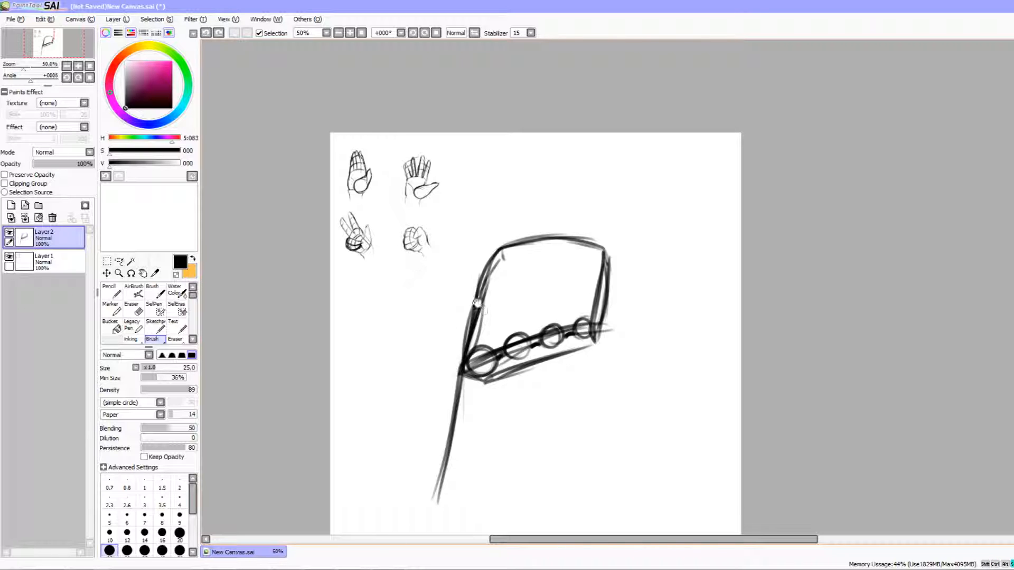
Try to draw the curved fingertip line from the lower end of the outer finger edge
left_click_drag(526, 256, 467, 198)
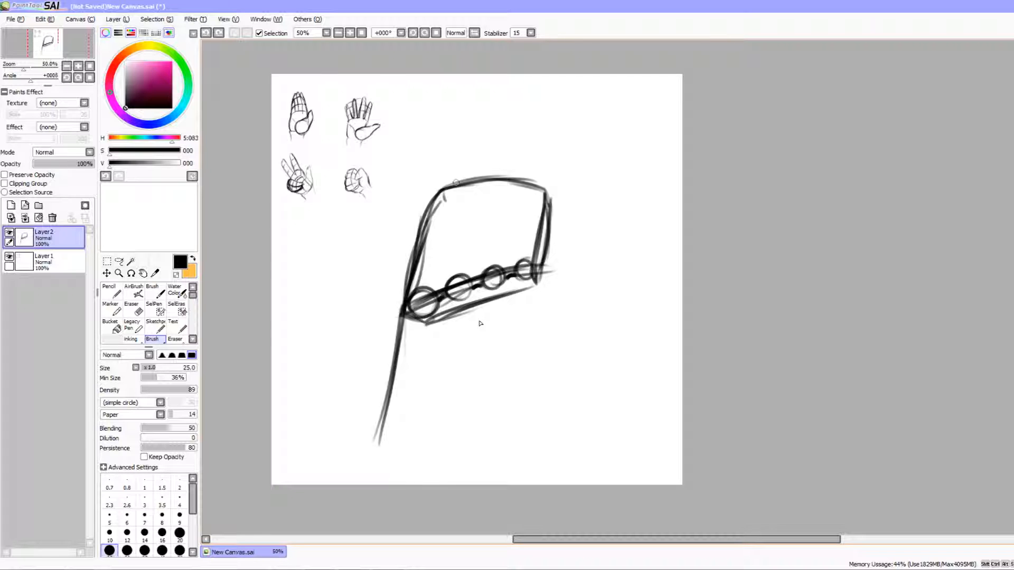
left_click_drag(511, 383, 475, 382)
left_click_drag(377, 404, 376, 402)
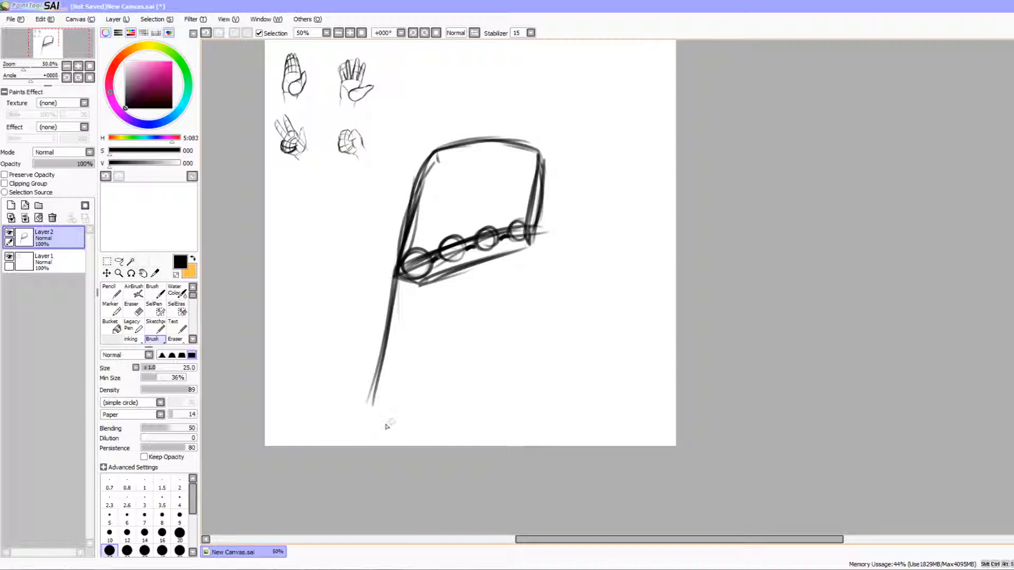
mouse_move(372, 406)
left_mouse_down()
mouse_move(429, 417)
mouse_move(567, 357)
left_mouse_up()
left_click_drag(478, 409, 574, 312)
key("ctrl+z")
key("ctrl+z")
key("ctrl+z")
mouse_move(371, 403)
left_mouse_down()
mouse_move(440, 403)
mouse_move(525, 368)
left_mouse_up()
key("ctrl+z")
Draw a broad fingertip curve sweeping from the end of the outer finger edge up towards the opposite side
mouse_move(371, 404)
left_mouse_down()
mouse_move(432, 418)
mouse_move(409, 415)
mouse_move(481, 415)
left_mouse_up()
mouse_move(410, 422)
left_mouse_down()
mouse_move(508, 407)
mouse_move(559, 354)
mouse_move(575, 313)
left_mouse_up()
left_click_drag(559, 358, 579, 298)
left_click_drag(490, 409, 484, 428)
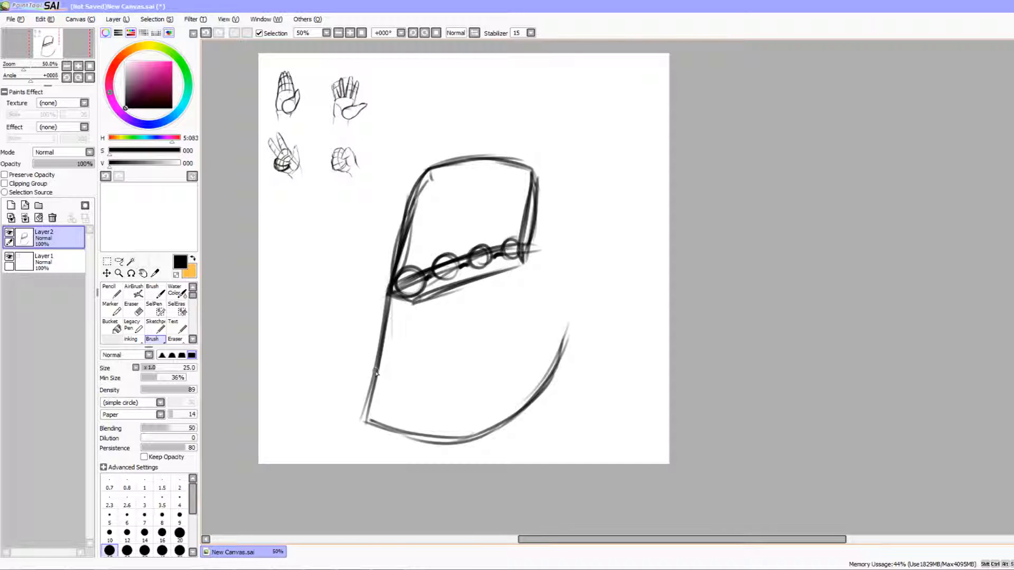
Try to draw two curved joint lines across the fingers between the knuckles and the fingertip curve
mouse_move(377, 378)
left_mouse_down()
mouse_move(430, 385)
mouse_move(459, 368)
mouse_move(484, 375)
left_mouse_up()
mouse_move(395, 392)
left_mouse_down()
mouse_move(439, 390)
mouse_move(520, 349)
mouse_move(553, 310)
left_mouse_up()
scroll(476, 351, "up", 1)
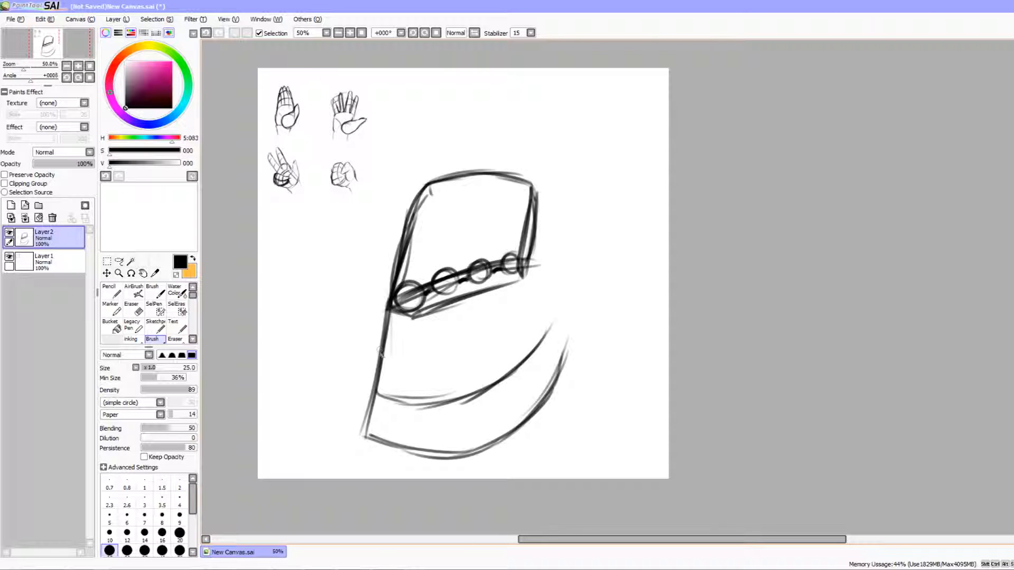
mouse_move(383, 357)
left_mouse_down()
mouse_move(414, 363)
mouse_move(476, 341)
mouse_move(445, 341)
mouse_move(506, 331)
mouse_move(530, 302)
left_mouse_up()
left_click_drag(494, 359, 494, 338)
key("ctrl+z")
key("ctrl+z")
key("ctrl+z")
key("ctrl+z")
key("ctrl+z")
key("ctrl+z")
key("ctrl+z")
key("ctrl+z")
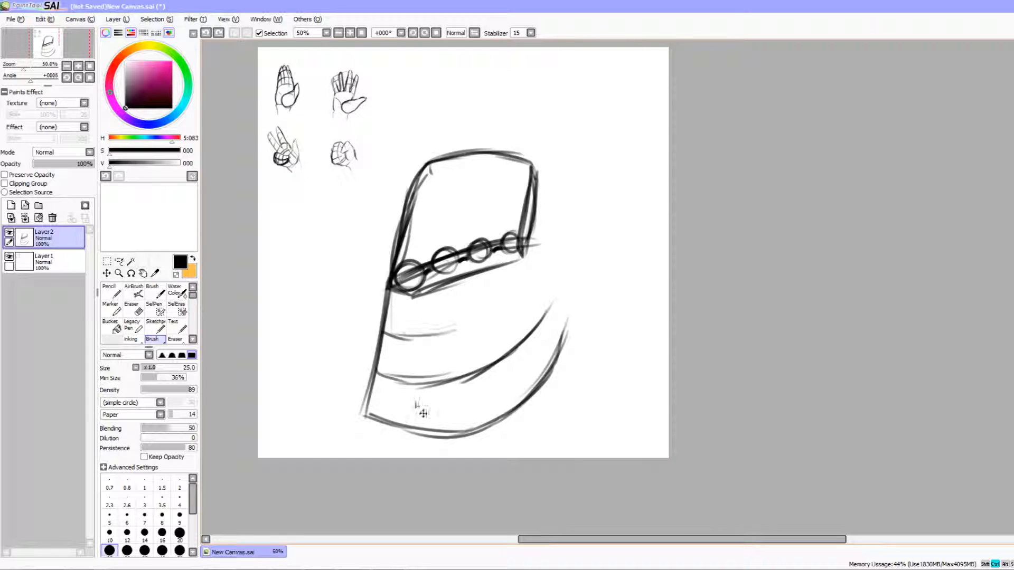
key("ctrl+z")
key("ctrl+z")
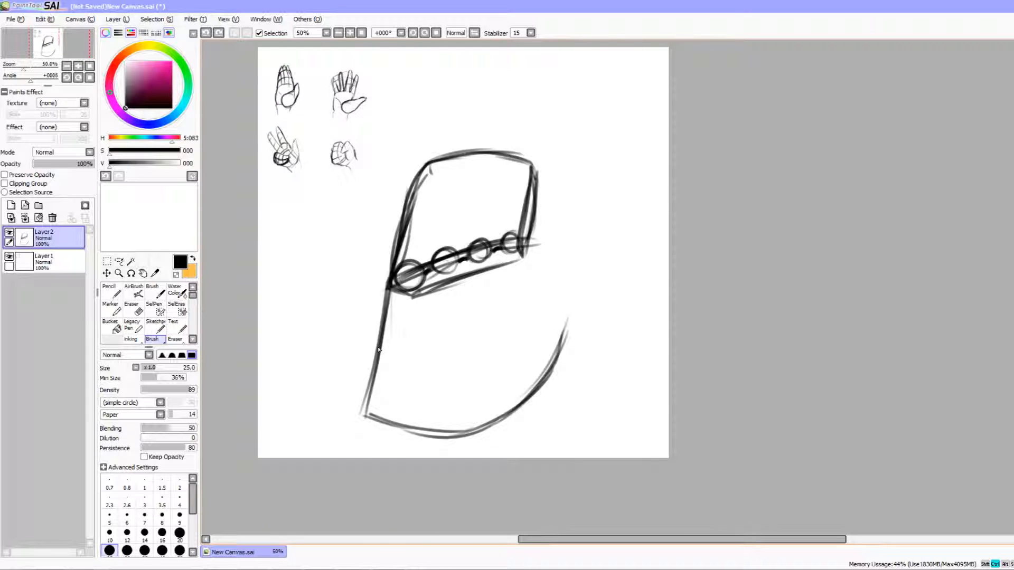
Draw two curved joint lines across the finger mass, dividing it into three segments
mouse_move(377, 348)
left_mouse_down()
mouse_move(431, 352)
mouse_move(464, 342)
mouse_move(455, 343)
mouse_move(485, 320)
mouse_move(449, 347)
mouse_move(541, 285)
left_mouse_up()
mouse_move(371, 388)
left_mouse_down()
mouse_move(420, 396)
mouse_move(499, 378)
mouse_move(557, 308)
mouse_move(467, 403)
left_mouse_up()
key("space")
mouse_move(478, 283)
left_mouse_down()
mouse_move(496, 255)
mouse_move(547, 304)
left_mouse_up()
Draw the opposite finger edge from the smallest knuckle down to the end of the fingertip curve
mouse_move(512, 250)
left_mouse_down()
mouse_move(564, 326)
mouse_move(572, 359)
left_mouse_up()
key("space")
left_click_drag(535, 415, 563, 386)
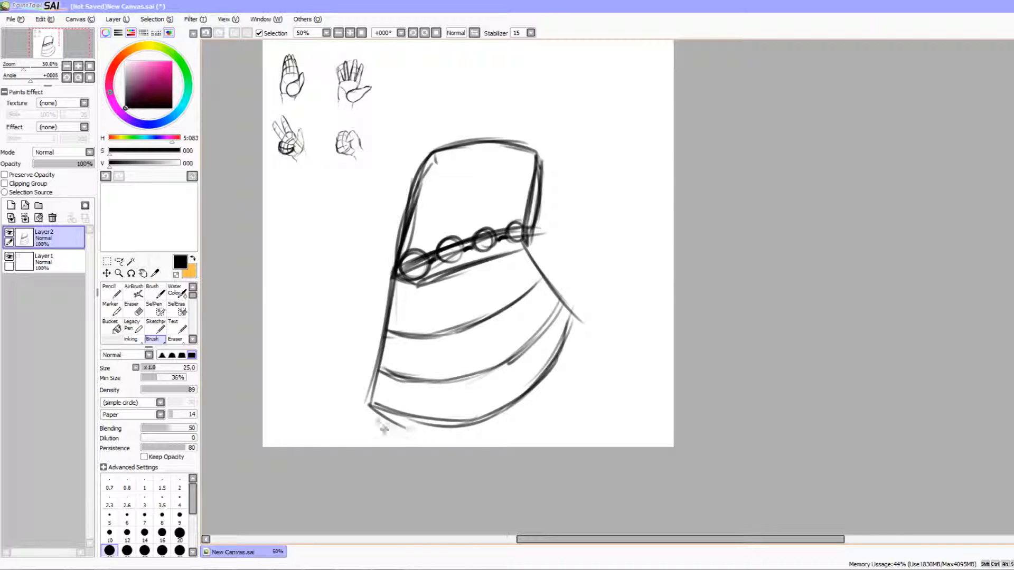
Reinforce the fingertip curve and draw the first finger's inner edge from the largest knuckle, closing its tip
left_click_drag(372, 405, 561, 337)
mouse_move(499, 366)
left_mouse_down()
mouse_move(502, 396)
mouse_move(502, 355)
left_mouse_up()
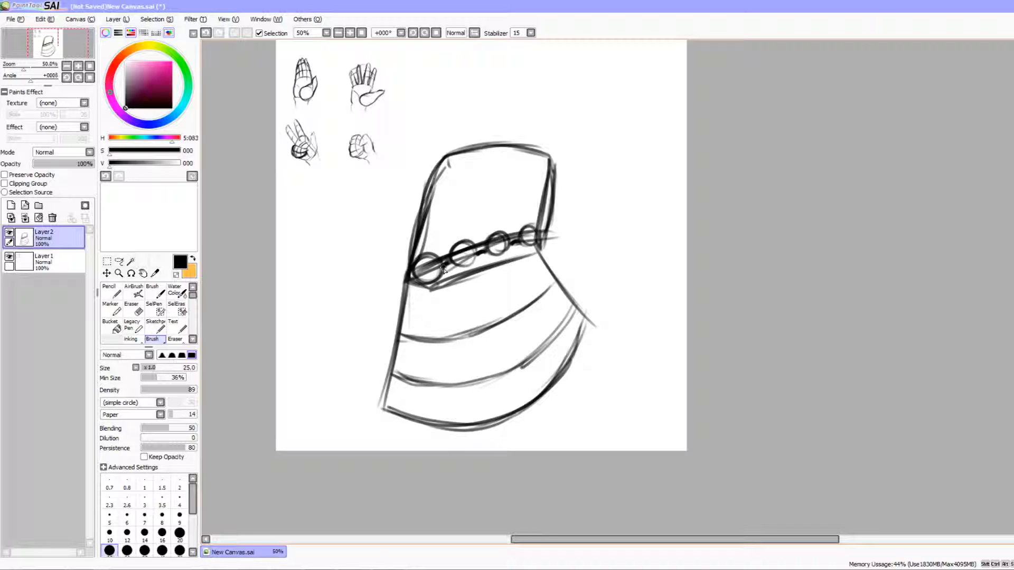
left_click_drag(448, 269, 430, 351)
mouse_move(440, 290)
left_mouse_down()
mouse_move(421, 372)
mouse_move(406, 406)
mouse_move(388, 417)
mouse_move(413, 400)
left_mouse_up()
left_click_drag(428, 388, 415, 394)
mouse_move(429, 281)
left_mouse_down()
mouse_move(423, 335)
mouse_move(390, 424)
left_mouse_up()
left_click_drag(422, 359, 422, 358)
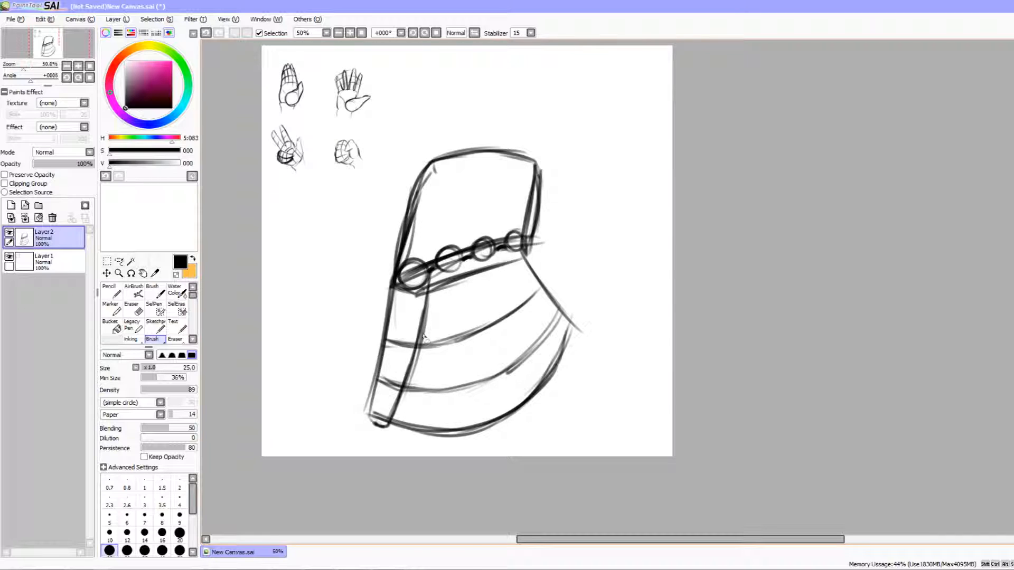
Try to draw the near edge of the second finger straight down from between the two largest knuckles
left_click_drag(434, 270, 436, 336)
left_click_drag(430, 269, 425, 409)
left_click_drag(431, 321, 424, 432)
mouse_move(427, 366)
left_mouse_down()
mouse_move(423, 439)
mouse_move(449, 445)
left_mouse_up()
left_click_drag(424, 415, 429, 441)
left_click_drag(427, 330, 422, 426)
key("ctrl+z")
key("ctrl+z")
key("ctrl+z")
key("ctrl+z")
key("ctrl+z")
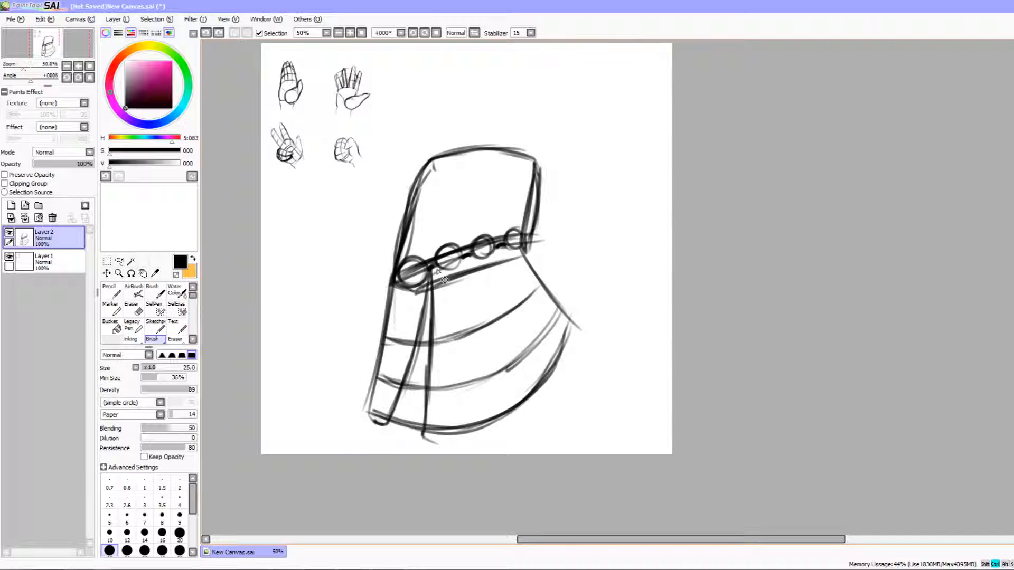
key("ctrl+z")
key("ctrl+z")
key("ctrl+z")
key("ctrl+z")
key("ctrl+z")
Draw both long edges of the second finger down past the fingertip curve and add a side-plane line along the first finger
mouse_move(436, 268)
left_mouse_down()
mouse_move(435, 446)
mouse_move(466, 443)
left_mouse_up()
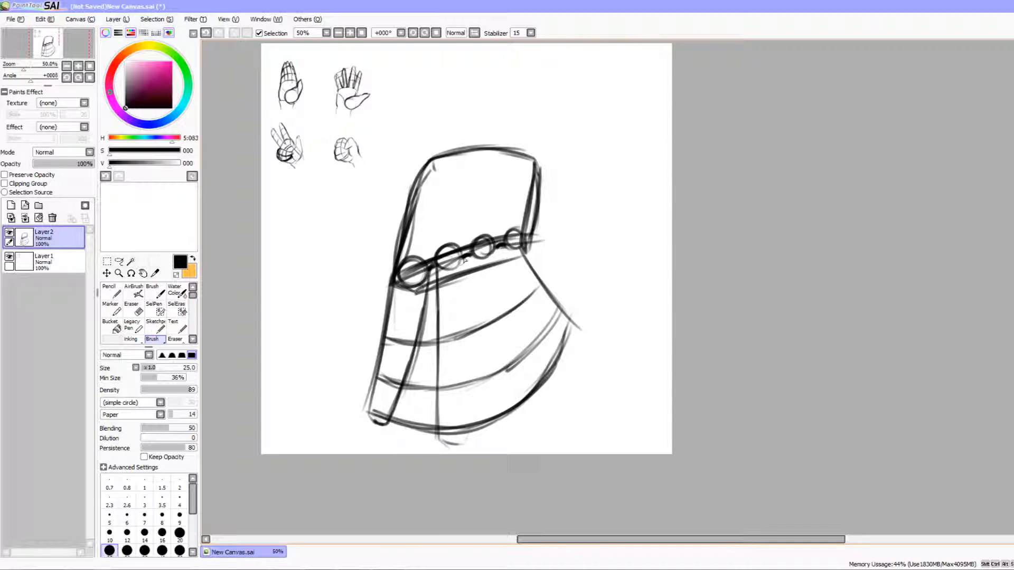
mouse_move(465, 257)
left_mouse_down()
mouse_move(460, 446)
mouse_move(466, 376)
left_mouse_up()
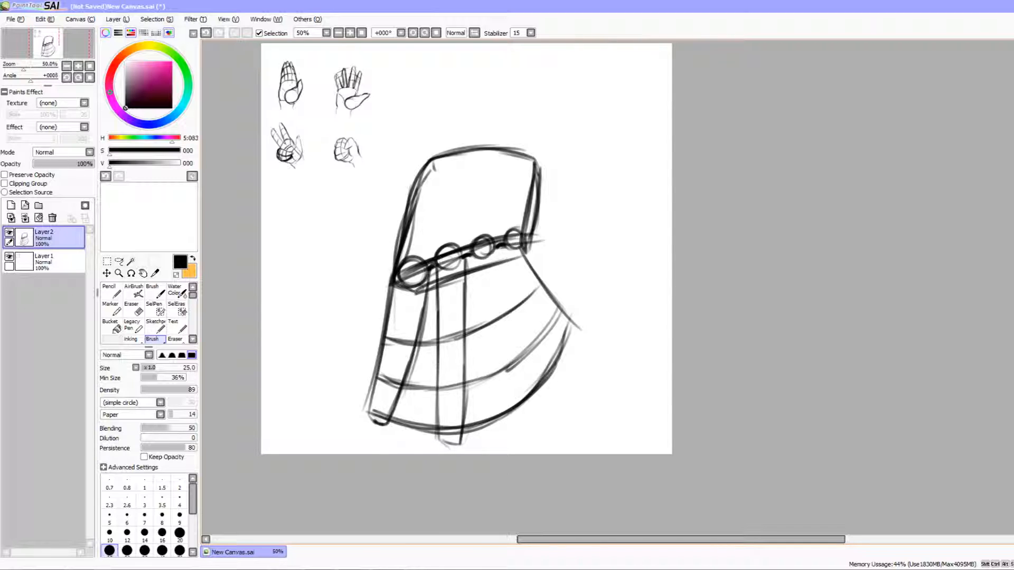
mouse_move(417, 274)
left_mouse_down()
mouse_move(378, 424)
mouse_move(409, 322)
left_mouse_up()
mouse_move(410, 322)
left_mouse_down()
mouse_move(416, 277)
mouse_move(392, 285)
left_mouse_up()
left_click_drag(396, 342, 384, 341)
mouse_move(376, 383)
left_mouse_down()
mouse_move(392, 390)
mouse_move(375, 434)
left_mouse_up()
Darken the second finger's far edge, close its tip and strengthen its joint lines
left_click_drag(452, 343, 440, 349)
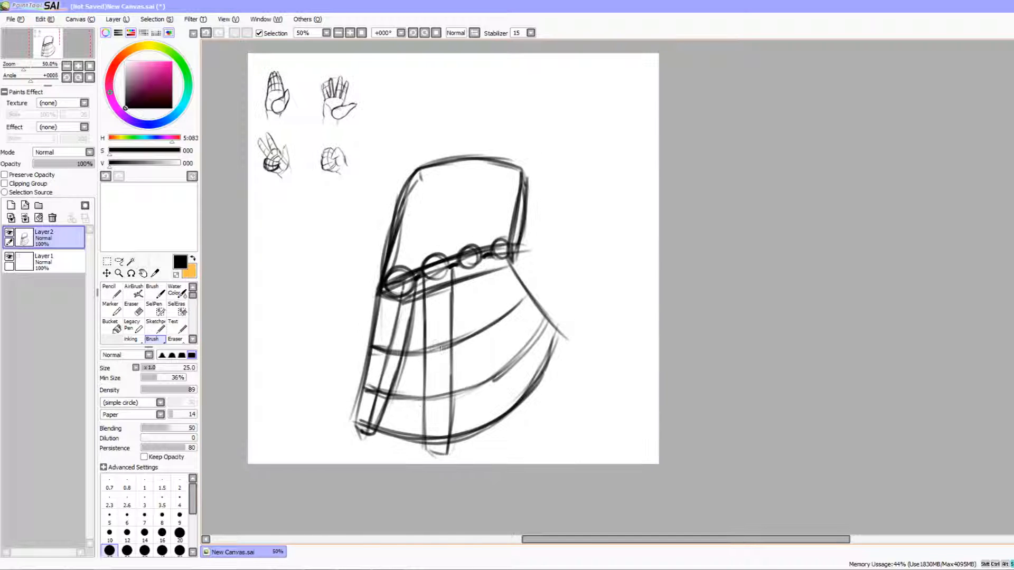
left_click_drag(428, 449, 446, 453)
left_click_drag(452, 270, 454, 391)
left_click_drag(455, 346, 448, 455)
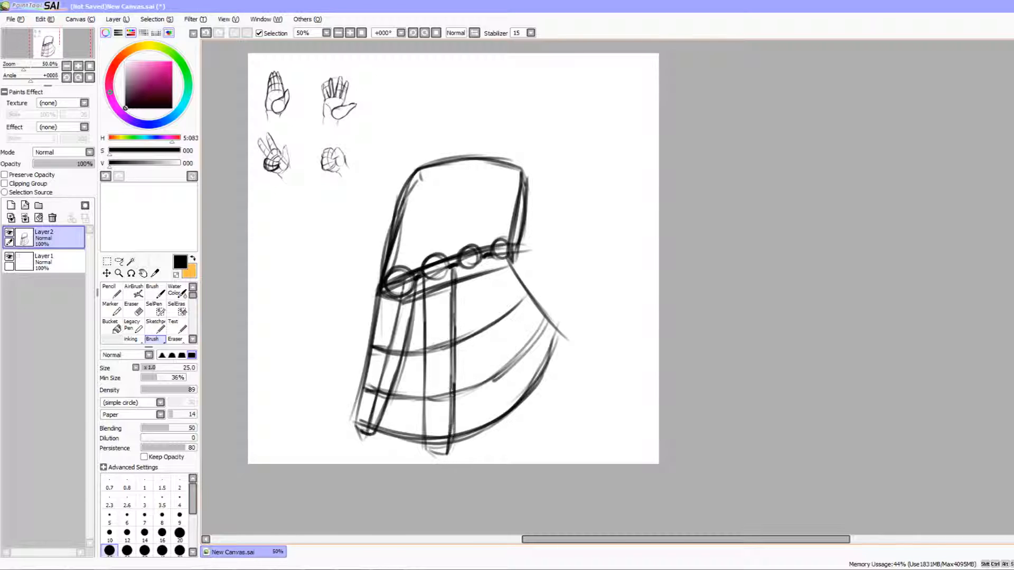
left_click_drag(452, 392, 430, 396)
mouse_move(430, 349)
left_mouse_down()
mouse_move(455, 343)
mouse_move(435, 342)
left_mouse_up()
Draw both bent edges of the third finger from its knuckle to the fingertip curve and close its tip
left_click_drag(455, 267, 476, 350)
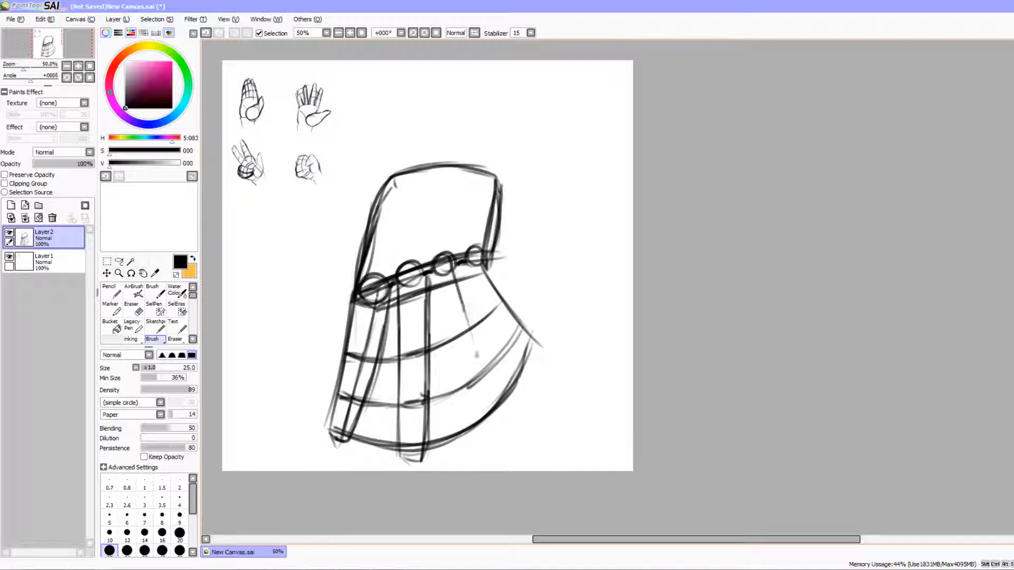
key("ctrl+z")
left_click_drag(458, 268, 471, 334)
left_click_drag(462, 290, 483, 369)
left_click_drag(467, 326, 495, 374)
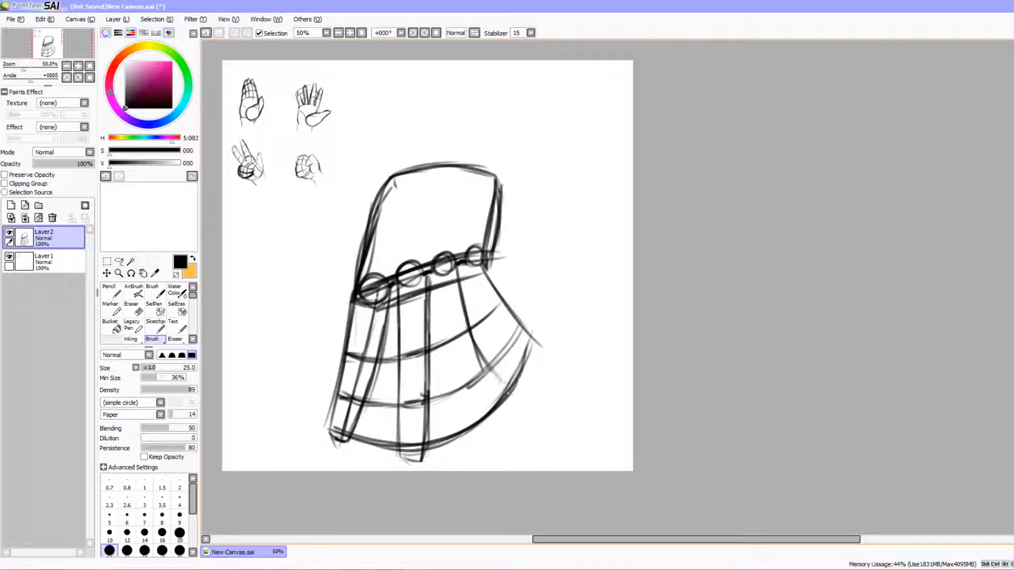
left_click_drag(426, 263, 441, 338)
mouse_move(433, 297)
left_mouse_down()
mouse_move(450, 369)
mouse_move(467, 393)
left_mouse_up()
mouse_move(441, 347)
left_mouse_down()
mouse_move(468, 396)
mouse_move(501, 405)
left_mouse_up()
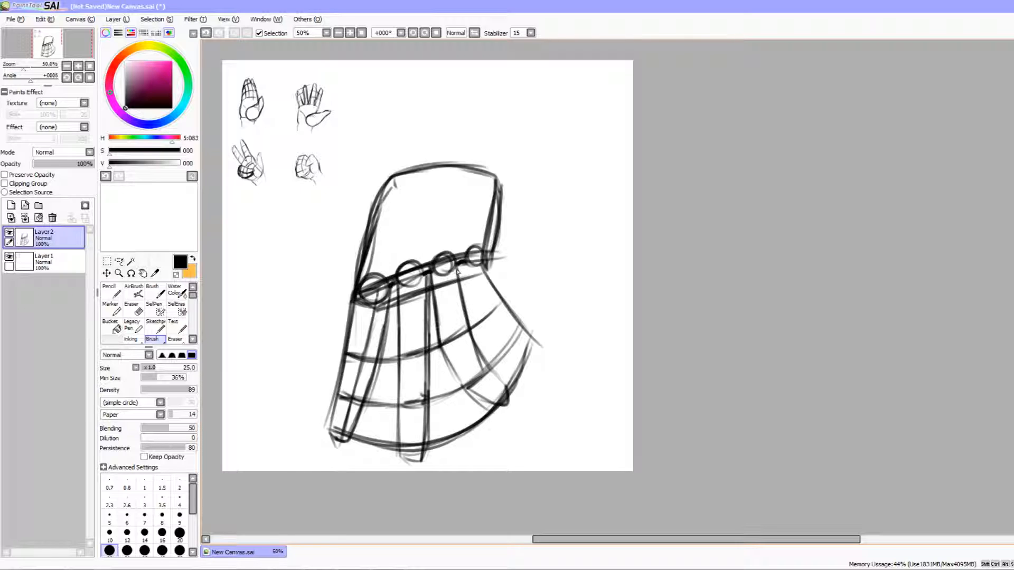
key("ctrl+z")
left_click_drag(458, 268, 507, 393)
left_click_drag(493, 339, 490, 343)
Draw the little finger curving outward from the smallest knuckle with a rounded, shorter tip
left_click_drag(467, 264, 477, 316)
mouse_move(462, 265)
left_mouse_down()
mouse_move(484, 327)
mouse_move(509, 344)
left_mouse_up()
mouse_move(474, 315)
left_mouse_down()
mouse_move(508, 339)
mouse_move(539, 334)
mouse_move(532, 342)
left_mouse_up()
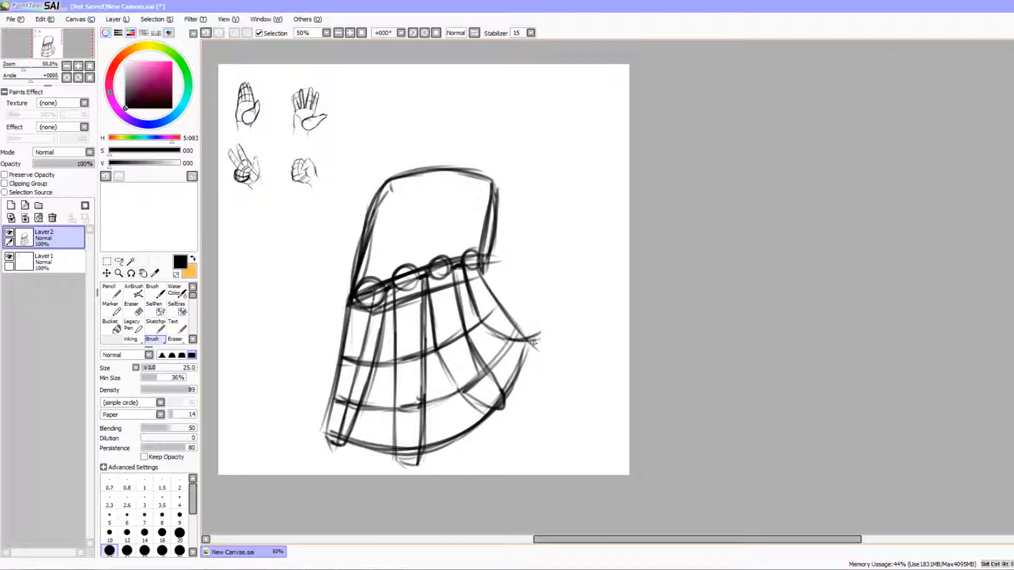
mouse_move(482, 259)
left_mouse_down()
mouse_move(496, 300)
mouse_move(536, 322)
mouse_move(539, 337)
left_mouse_up()
key("space")
mouse_move(462, 296)
left_mouse_down()
mouse_move(475, 325)
mouse_move(527, 321)
left_mouse_up()
Draw a thumb-base circle on the palm and extend the thumb outline diagonally beyond the palm's edge
mouse_move(454, 211)
left_mouse_down()
mouse_move(485, 268)
mouse_move(440, 264)
mouse_move(480, 241)
mouse_move(443, 230)
mouse_move(407, 307)
left_mouse_up()
mouse_move(410, 305)
left_mouse_down()
mouse_move(378, 333)
mouse_move(383, 349)
mouse_move(429, 345)
left_mouse_up()
mouse_move(450, 245)
left_mouse_down()
mouse_move(473, 294)
mouse_move(390, 338)
mouse_move(454, 248)
left_mouse_up()
left_click_drag(454, 247, 379, 335)
Darken the outlines of the first two fingers, the palm and the little finger
mouse_move(412, 313)
left_mouse_down()
mouse_move(393, 310)
mouse_move(361, 341)
mouse_move(379, 344)
mouse_move(389, 367)
mouse_move(375, 437)
left_mouse_up()
mouse_move(388, 377)
left_mouse_down()
mouse_move(370, 461)
mouse_move(392, 467)
mouse_move(423, 365)
left_mouse_up()
left_click_drag(436, 312, 416, 409)
left_click_drag(453, 349, 442, 325)
mouse_move(428, 287)
left_mouse_down()
mouse_move(434, 465)
mouse_move(460, 450)
left_mouse_up()
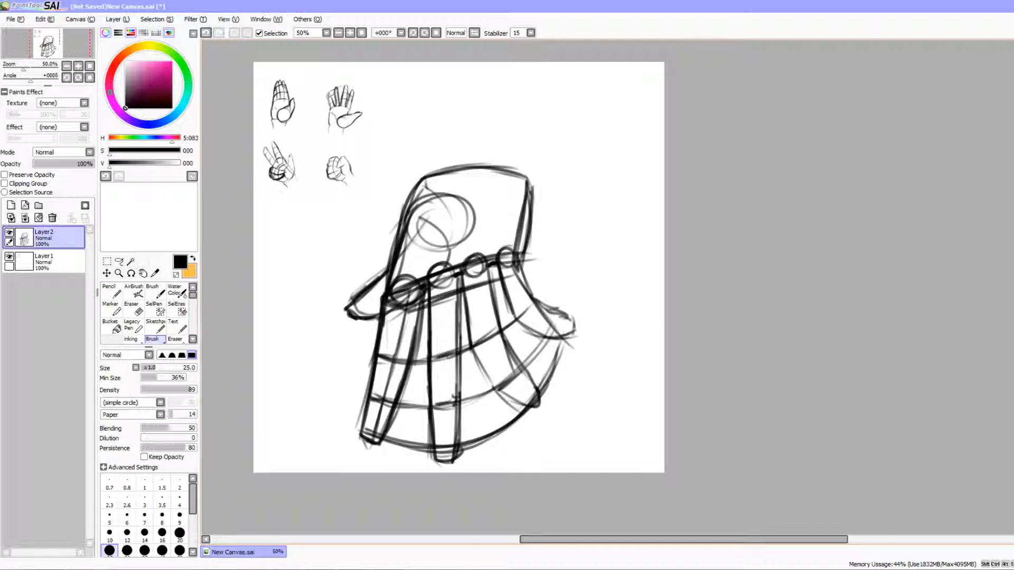
left_click_drag(459, 284, 456, 449)
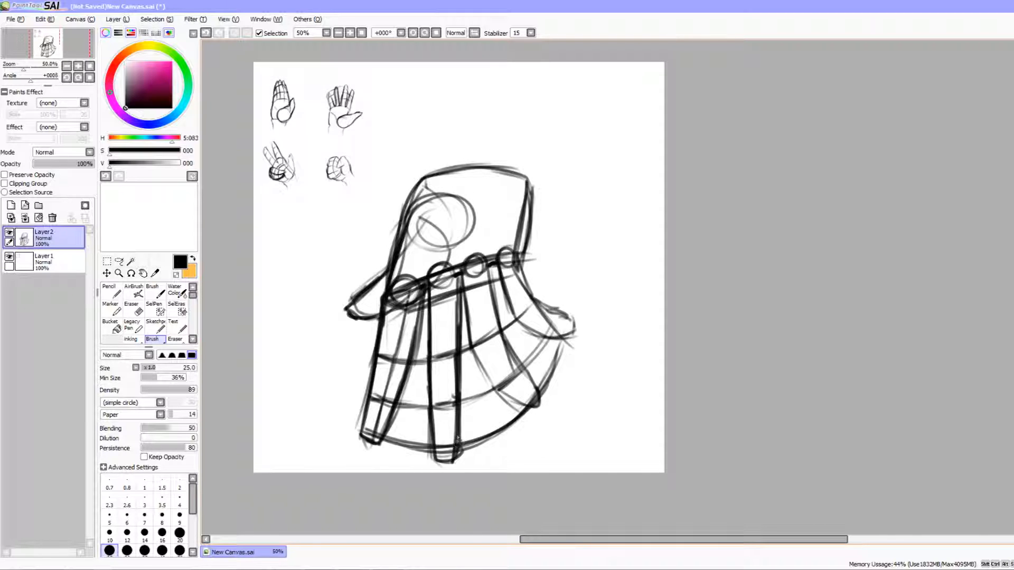
mouse_move(390, 269)
left_mouse_down()
mouse_move(402, 209)
mouse_move(425, 179)
mouse_move(518, 170)
mouse_move(516, 269)
mouse_move(569, 314)
mouse_move(572, 336)
mouse_move(511, 311)
mouse_move(495, 273)
mouse_move(496, 343)
left_mouse_up()
left_click_drag(416, 338, 430, 337)
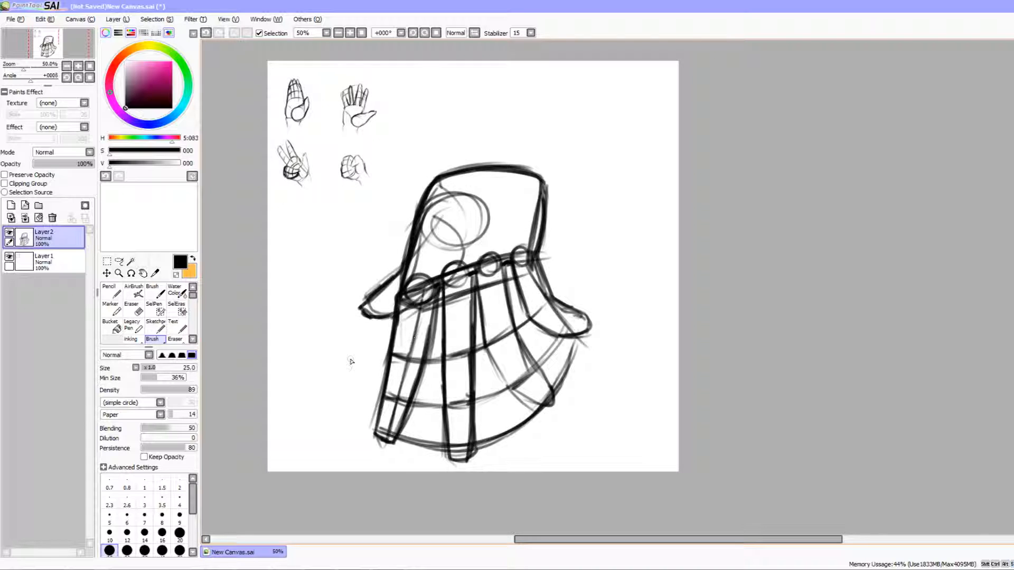
Clear the finished hand drawing from Layer2
left_click(39, 219)
mouse_move(474, 265)
left_mouse_down()
mouse_move(491, 274)
mouse_move(479, 275)
left_mouse_up()
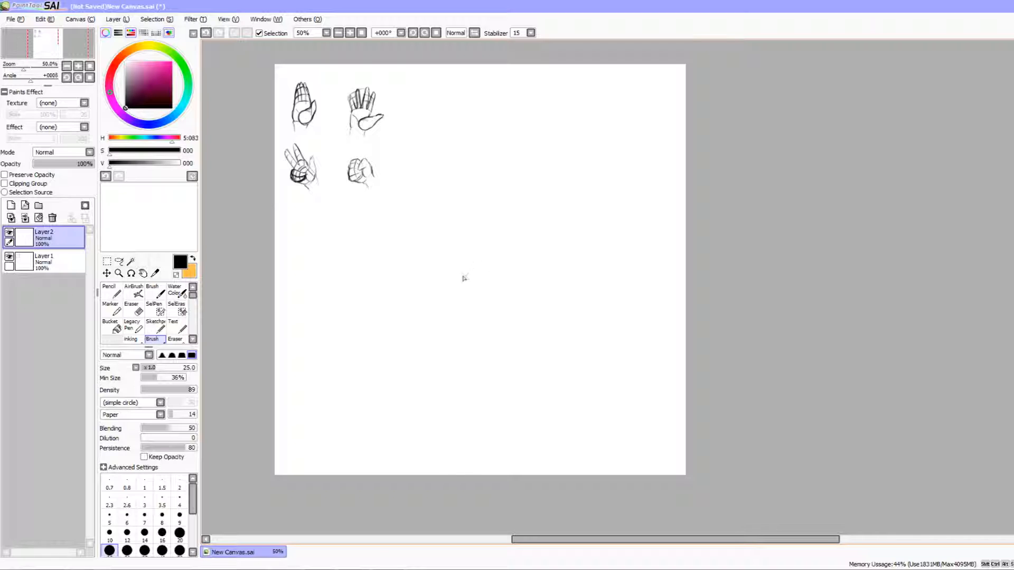
Draw a slanted three-dimensional box on the blank canvas as the base segment of the first finger
left_click_drag(482, 229, 475, 230)
mouse_move(487, 166)
left_mouse_down()
mouse_move(506, 176)
mouse_move(493, 209)
mouse_move(472, 205)
mouse_move(496, 211)
left_mouse_up()
left_click_drag(509, 174, 552, 221)
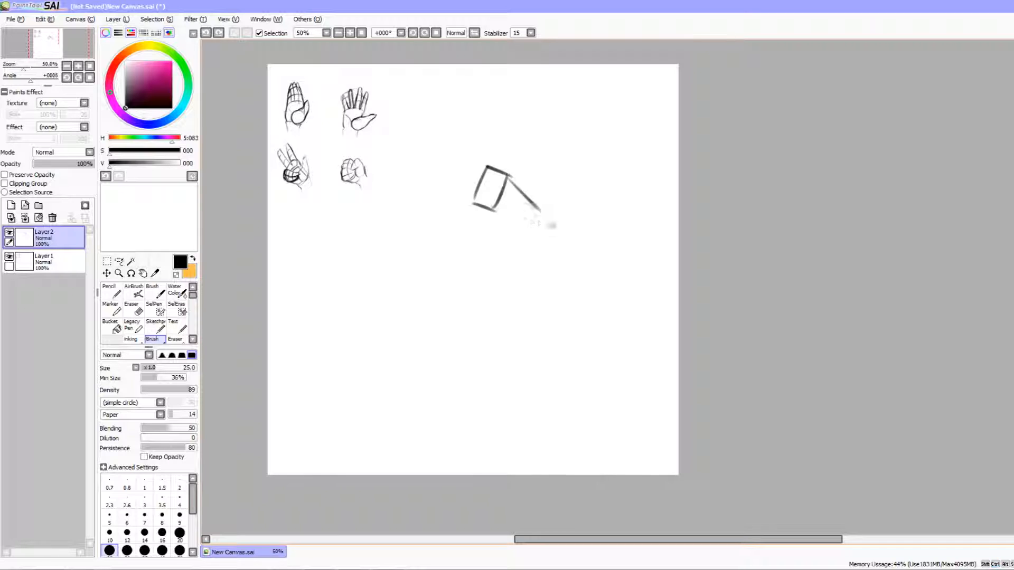
mouse_move(474, 205)
left_mouse_down()
mouse_move(524, 254)
mouse_move(553, 215)
left_mouse_up()
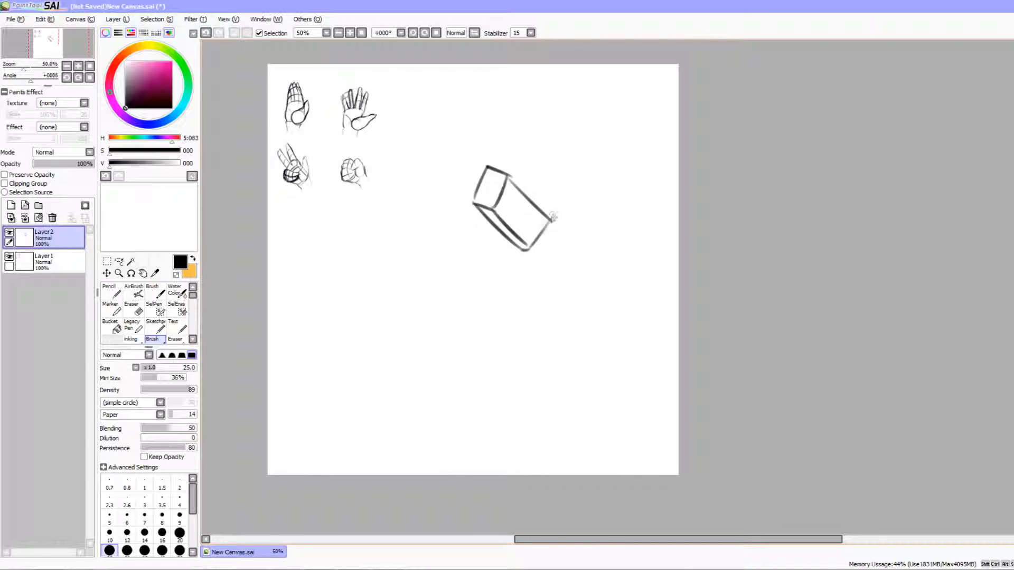
mouse_move(523, 248)
left_mouse_down()
mouse_move(531, 325)
mouse_move(540, 323)
left_mouse_up()
Draw a level box joined to the upper end of the slanted box as the finger's middle segment
mouse_move(480, 275)
left_mouse_down()
mouse_move(489, 284)
mouse_move(502, 242)
mouse_move(526, 277)
left_mouse_up()
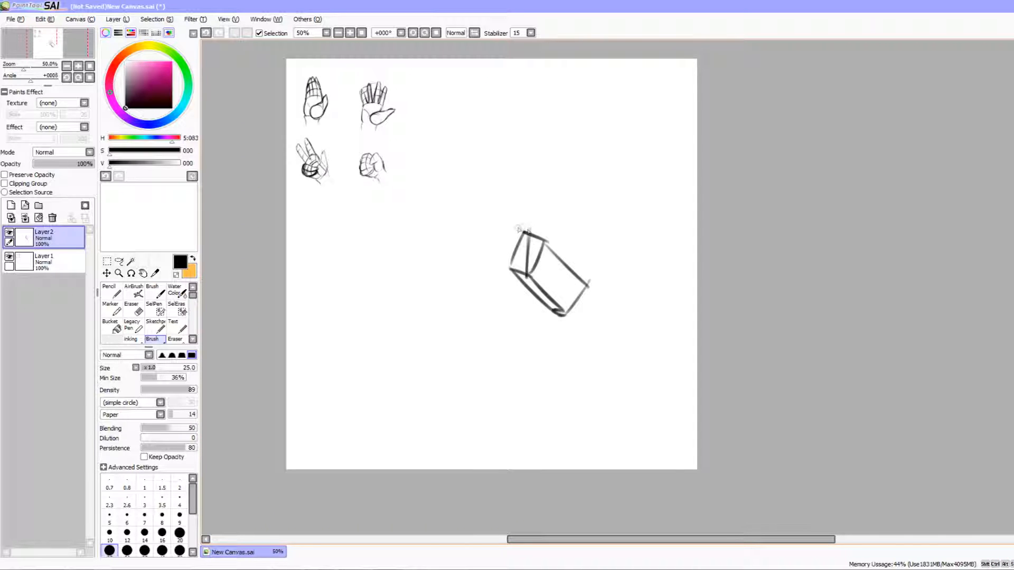
left_click_drag(525, 230, 461, 223)
key("ctrl+z")
mouse_move(530, 228)
left_mouse_down()
mouse_move(484, 224)
mouse_move(483, 267)
mouse_move(507, 273)
mouse_move(463, 271)
left_mouse_up()
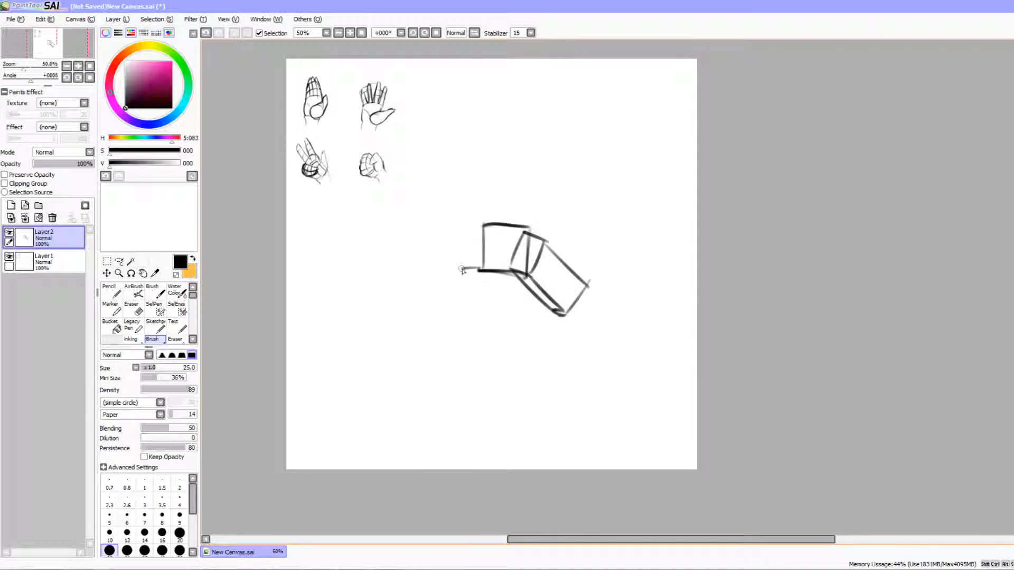
mouse_move(481, 227)
left_mouse_down()
mouse_move(460, 248)
mouse_move(459, 269)
mouse_move(483, 275)
mouse_move(479, 214)
mouse_move(432, 249)
mouse_move(443, 270)
mouse_move(459, 248)
left_mouse_up()
key("space")
Draw a downward-angled box for the first finger's tip and add circles at its joints and the first two knuckles
mouse_move(459, 248)
left_mouse_down()
mouse_move(470, 268)
mouse_move(492, 249)
mouse_move(487, 216)
mouse_move(457, 249)
mouse_move(441, 249)
left_mouse_up()
mouse_move(557, 224)
left_mouse_down()
mouse_move(502, 206)
mouse_move(456, 233)
mouse_move(458, 203)
left_mouse_up()
left_click_drag(511, 273, 442, 240)
mouse_move(488, 222)
left_mouse_down()
mouse_move(483, 248)
mouse_move(524, 254)
left_mouse_up()
key("ctrl+z")
mouse_move(442, 261)
left_mouse_down()
mouse_move(474, 258)
mouse_move(476, 287)
mouse_move(492, 245)
mouse_move(483, 257)
mouse_move(515, 266)
left_mouse_up()
left_click_drag(473, 237, 489, 239)
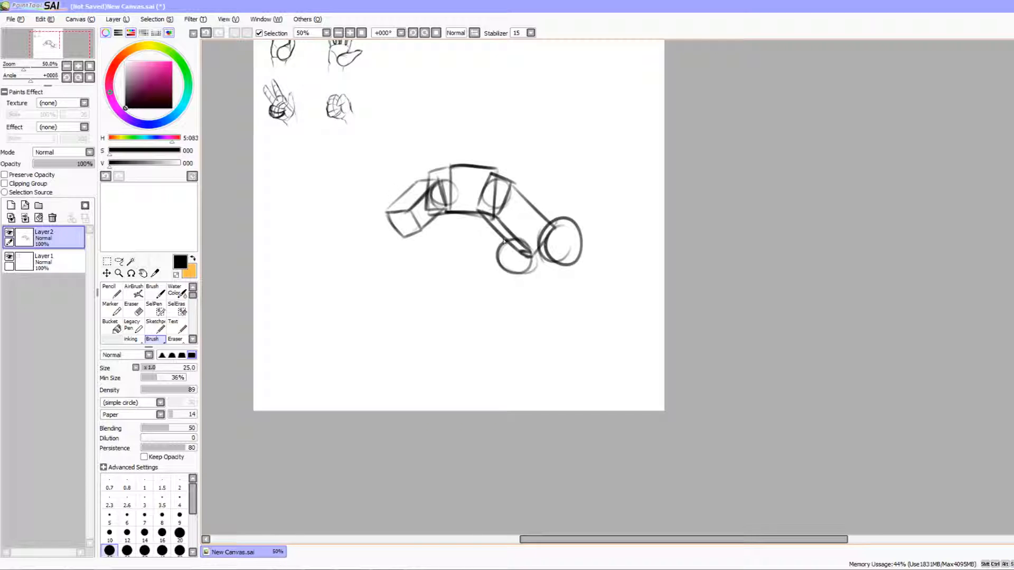
Draw the second finger as three bent box segments from its knuckle, with circles at the joints
mouse_move(452, 224)
left_mouse_down()
mouse_move(505, 242)
mouse_move(452, 244)
mouse_move(452, 260)
mouse_move(435, 248)
mouse_move(437, 230)
mouse_move(497, 270)
left_mouse_up()
mouse_move(438, 259)
left_mouse_down()
mouse_move(504, 274)
mouse_move(485, 279)
mouse_move(441, 261)
left_mouse_up()
mouse_move(442, 261)
left_mouse_down()
mouse_move(493, 280)
mouse_move(483, 283)
left_mouse_up()
mouse_move(440, 247)
left_mouse_down()
mouse_move(457, 232)
mouse_move(444, 252)
left_mouse_up()
mouse_move(430, 247)
left_mouse_down()
mouse_move(447, 242)
mouse_move(468, 257)
mouse_move(417, 262)
mouse_move(441, 282)
left_mouse_up()
mouse_move(444, 232)
left_mouse_down()
mouse_move(408, 266)
mouse_move(435, 294)
mouse_move(417, 299)
mouse_move(432, 284)
mouse_move(419, 299)
mouse_move(427, 322)
left_mouse_up()
mouse_move(415, 281)
left_mouse_down()
mouse_move(426, 319)
mouse_move(436, 281)
mouse_move(442, 317)
left_mouse_up()
mouse_move(433, 283)
left_mouse_down()
mouse_move(454, 315)
mouse_move(418, 321)
mouse_move(412, 299)
mouse_move(422, 325)
left_mouse_up()
mouse_move(495, 299)
left_mouse_down()
mouse_move(474, 292)
mouse_move(467, 319)
mouse_move(501, 322)
mouse_move(494, 309)
mouse_move(503, 308)
left_mouse_up()
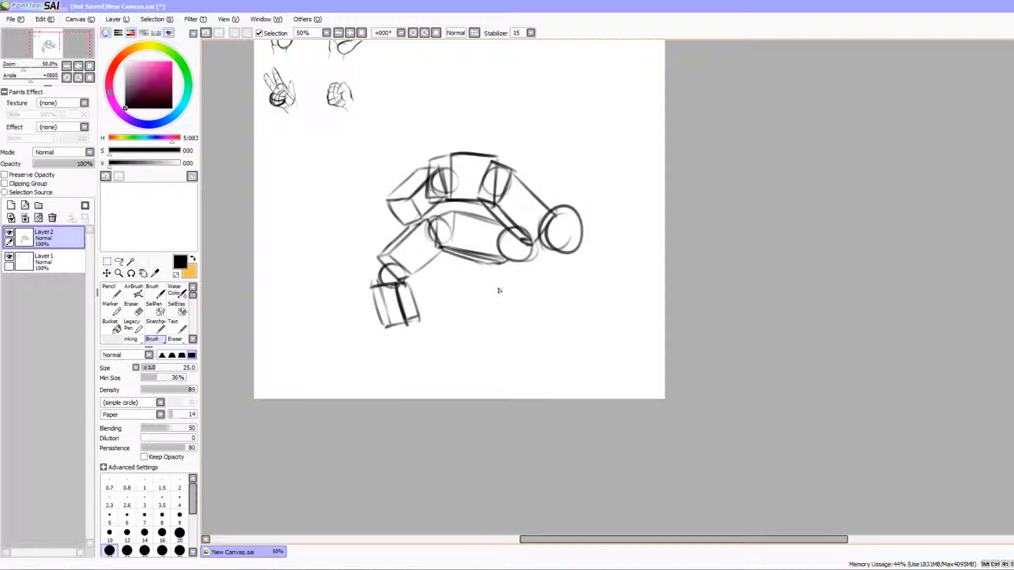
Draw the third finger's knuckle circle, box-shaped base segment and first joint circle below the second finger
mouse_move(494, 290)
left_mouse_down()
mouse_move(493, 303)
mouse_move(488, 279)
mouse_move(499, 283)
mouse_move(448, 261)
mouse_move(458, 288)
mouse_move(506, 284)
left_mouse_up()
mouse_move(453, 259)
left_mouse_down()
mouse_move(449, 293)
mouse_move(508, 274)
left_mouse_up()
left_click_drag(475, 285, 504, 282)
mouse_move(474, 273)
left_mouse_down()
mouse_move(473, 293)
mouse_move(483, 291)
mouse_move(483, 274)
left_mouse_up()
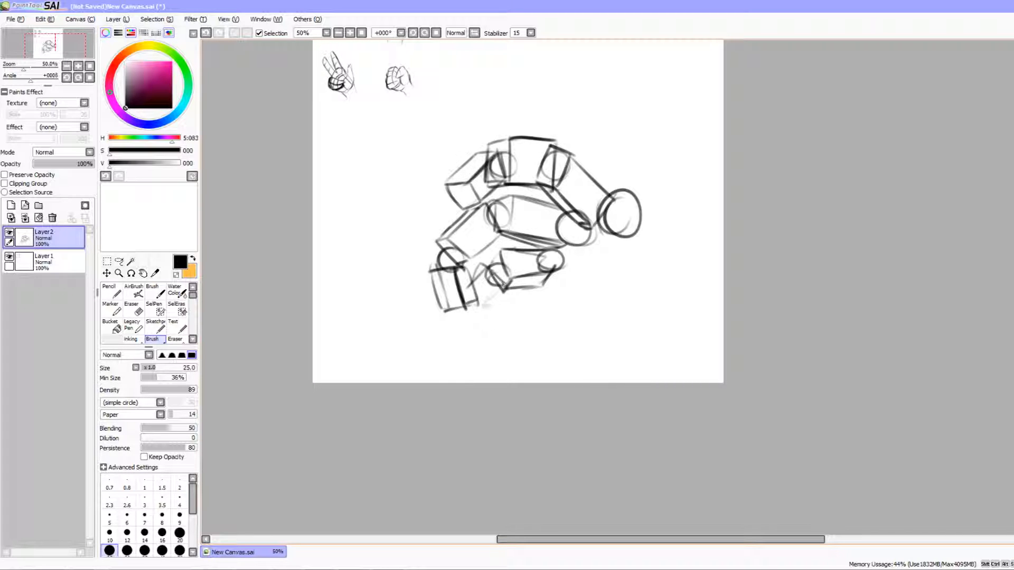
Draw the third finger's middle and tip segments with a joint circle, and start the little finger's knuckle and base segment
left_click_drag(463, 323, 484, 299)
left_click_drag(475, 305, 446, 312)
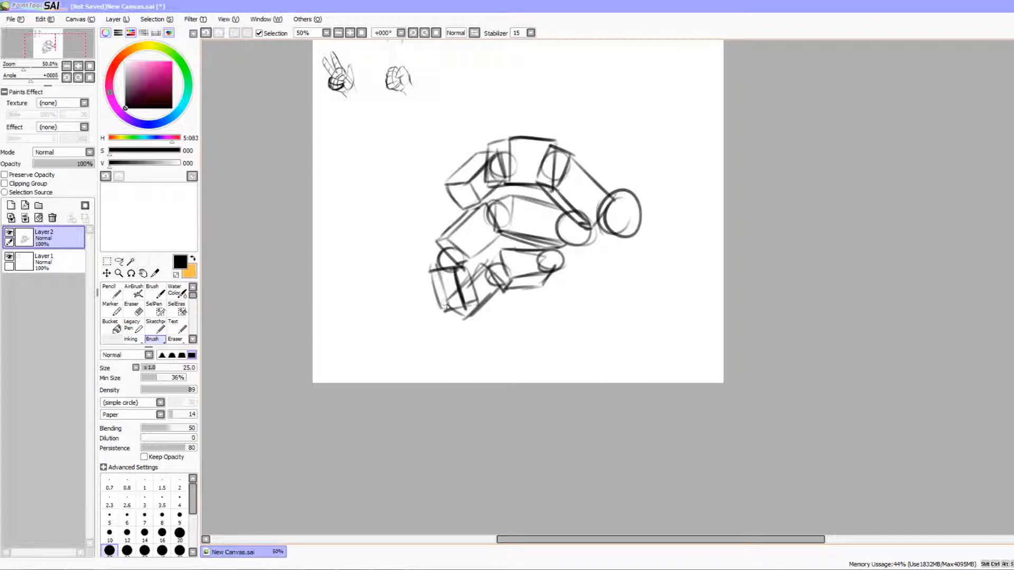
key("ctrl+z")
mouse_move(469, 306)
left_mouse_down()
mouse_move(482, 273)
mouse_move(453, 307)
mouse_move(455, 273)
mouse_move(470, 263)
left_mouse_up()
mouse_move(534, 260)
left_mouse_down()
mouse_move(472, 261)
mouse_move(498, 275)
mouse_move(479, 265)
left_mouse_up()
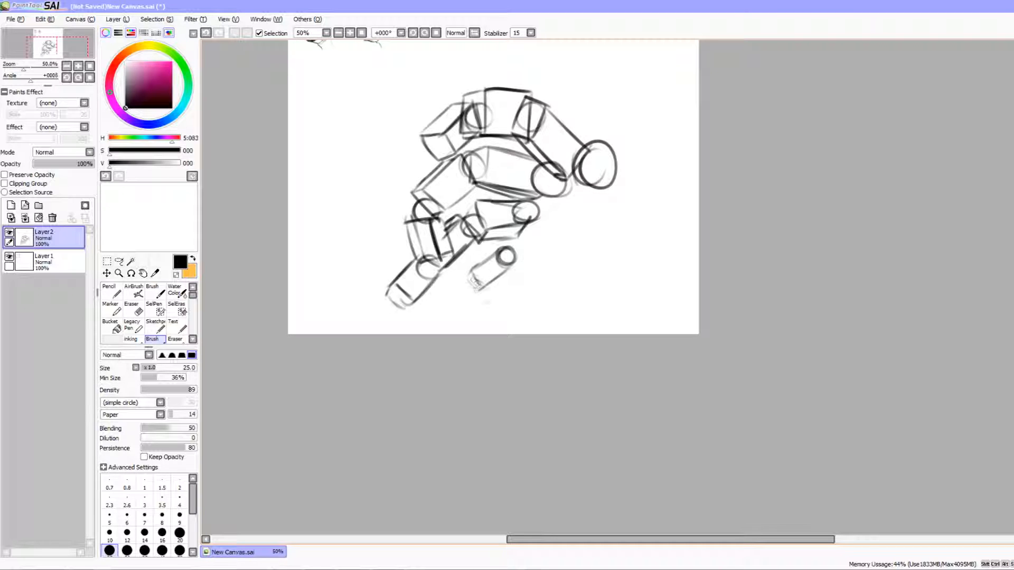
Complete the little finger with two small joint circles and narrow middle and tip segments
left_click_drag(474, 281, 467, 340)
left_click_drag(467, 339, 473, 294)
mouse_move(474, 285)
left_mouse_down()
mouse_move(462, 306)
mouse_move(483, 296)
mouse_move(448, 321)
mouse_move(462, 311)
mouse_move(446, 332)
mouse_move(460, 338)
left_mouse_up()
Draw the thumb beside the fingers from a large base circle, a connecting segment, a joint circle and a box-shaped end
mouse_move(519, 243)
left_mouse_down()
mouse_move(458, 294)
mouse_move(391, 289)
left_mouse_up()
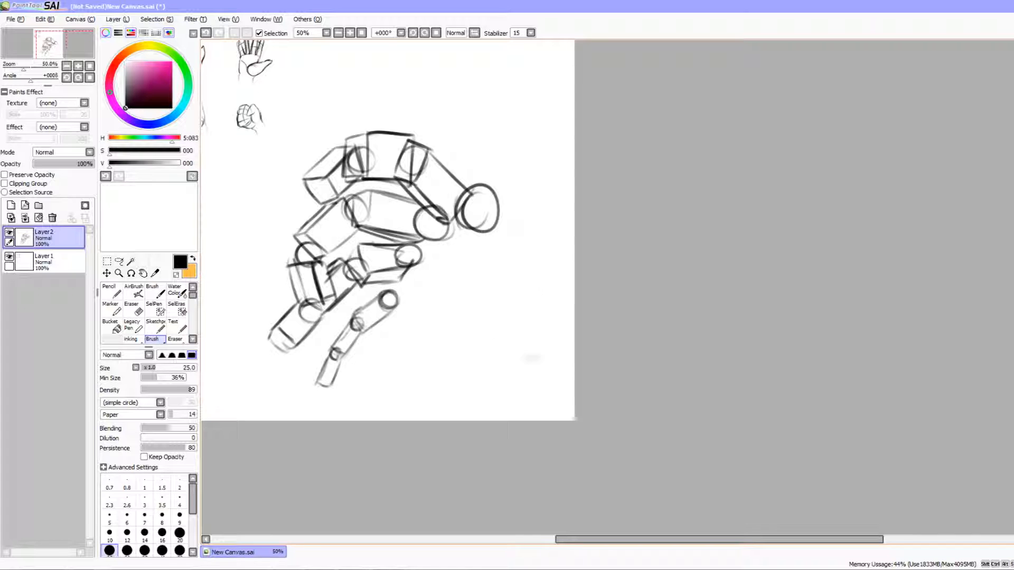
mouse_move(489, 353)
left_mouse_down()
mouse_move(515, 368)
mouse_move(529, 352)
mouse_move(513, 325)
left_mouse_up()
mouse_move(512, 326)
left_mouse_down()
mouse_move(507, 275)
mouse_move(550, 304)
mouse_move(535, 360)
mouse_move(502, 346)
left_mouse_up()
mouse_move(498, 294)
left_mouse_down()
mouse_move(550, 305)
mouse_move(510, 325)
left_mouse_up()
mouse_move(506, 279)
left_mouse_down()
mouse_move(486, 306)
mouse_move(480, 346)
left_mouse_up()
mouse_move(526, 317)
left_mouse_down()
mouse_move(510, 364)
mouse_move(535, 348)
mouse_move(546, 312)
mouse_move(556, 321)
left_mouse_up()
mouse_move(553, 282)
left_mouse_down()
mouse_move(559, 330)
mouse_move(555, 275)
left_mouse_up()
mouse_move(555, 275)
left_mouse_down()
mouse_move(531, 280)
mouse_move(526, 330)
mouse_move(561, 330)
left_mouse_up()
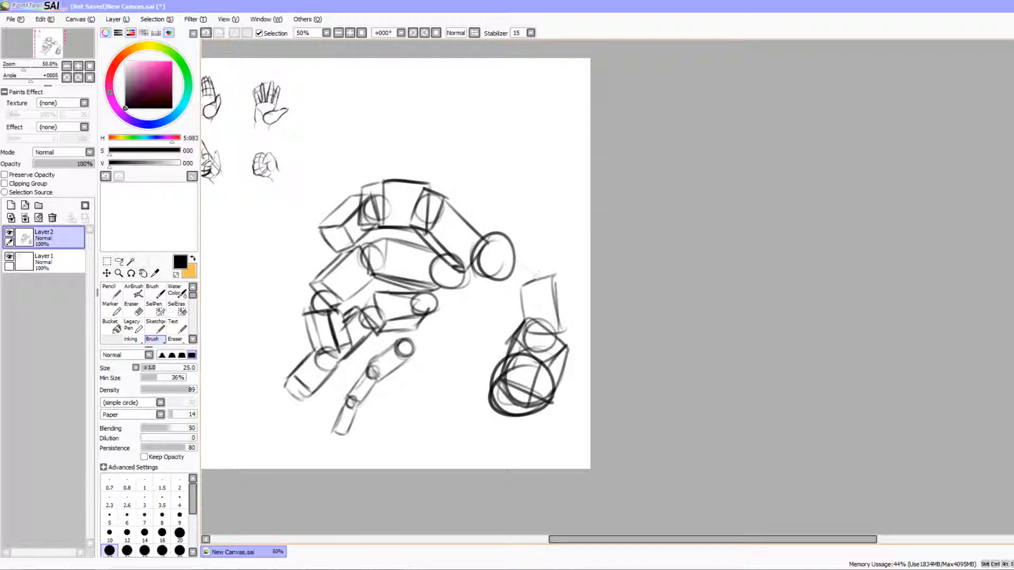
mouse_move(549, 274)
left_mouse_down()
mouse_move(510, 287)
mouse_move(516, 329)
left_mouse_up()
mouse_move(513, 289)
left_mouse_down()
mouse_move(528, 334)
mouse_move(513, 323)
mouse_move(510, 287)
left_mouse_up()
Draw the palm contours linking the knuckles, thumb and wrist, and darken the little finger's tip segment
mouse_move(404, 350)
left_mouse_down()
mouse_move(458, 330)
mouse_move(473, 301)
mouse_move(549, 397)
mouse_move(573, 401)
mouse_move(581, 389)
left_mouse_up()
mouse_move(481, 311)
left_mouse_down()
mouse_move(477, 287)
mouse_move(504, 236)
mouse_move(535, 208)
left_mouse_up()
left_click_drag(581, 380, 607, 347)
mouse_move(627, 305)
left_mouse_down()
mouse_move(643, 390)
mouse_move(623, 389)
left_mouse_up()
left_click_drag(570, 380, 564, 402)
left_click_drag(588, 346, 570, 282)
left_click_drag(578, 198, 590, 284)
mouse_move(453, 323)
left_mouse_down()
mouse_move(408, 376)
mouse_move(396, 413)
mouse_move(420, 411)
mouse_move(442, 356)
left_mouse_up()
mouse_move(440, 361)
left_mouse_down()
mouse_move(463, 344)
mouse_move(432, 386)
left_mouse_up()
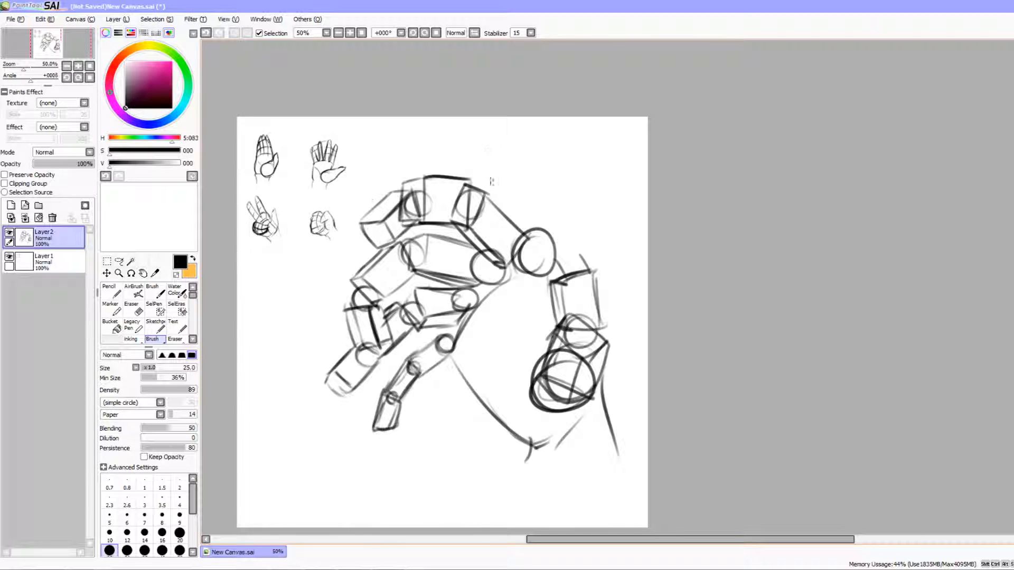
Try to draw curved guide lines across the fingers through their joints and fingertips
left_click_drag(480, 194, 485, 364)
key("ctrl+z")
left_click_drag(465, 201, 461, 384)
mouse_move(417, 201)
left_mouse_down()
mouse_move(398, 218)
mouse_move(429, 404)
left_mouse_up()
left_click_drag(389, 220, 344, 293)
mouse_move(326, 373)
left_mouse_down()
mouse_move(419, 445)
mouse_move(342, 401)
mouse_move(414, 219)
left_mouse_up()
key("ctrl+z")
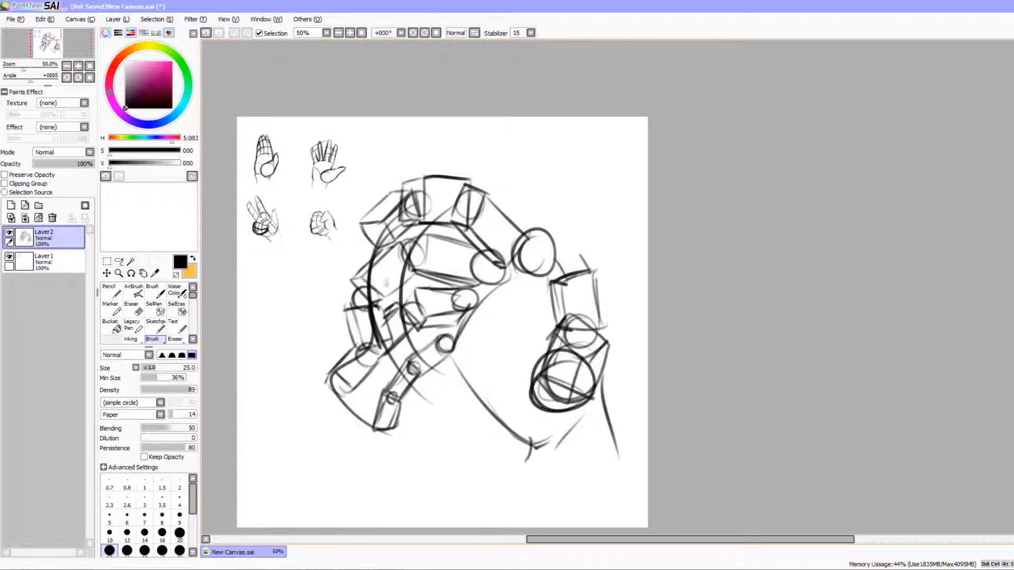
key("ctrl+z")
key("ctrl+z")
key("ctrl+z")
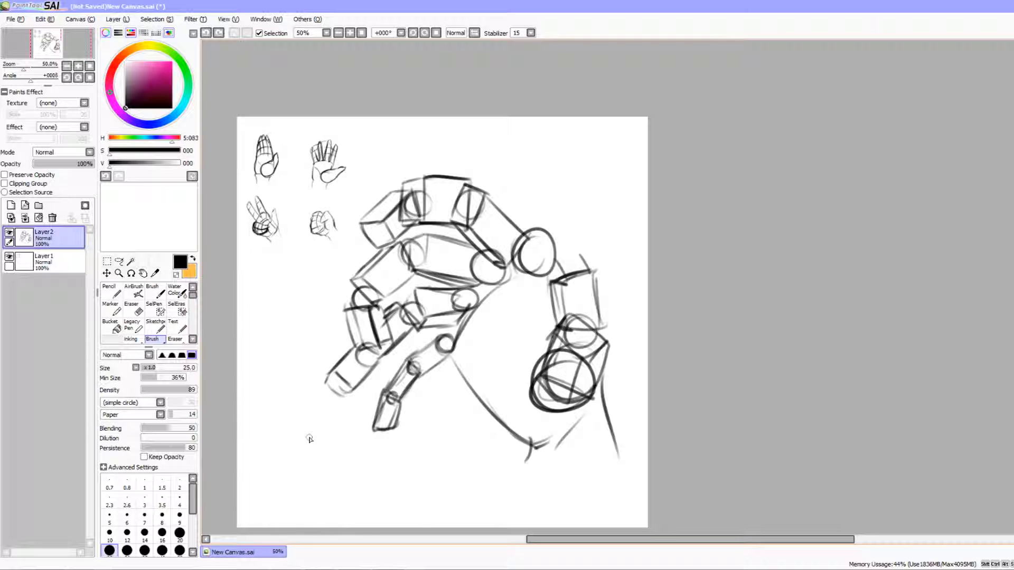
Extend both sides of the wrist downward from the base of the palm with curved forearm lines
scroll(504, 380, "down", 3)
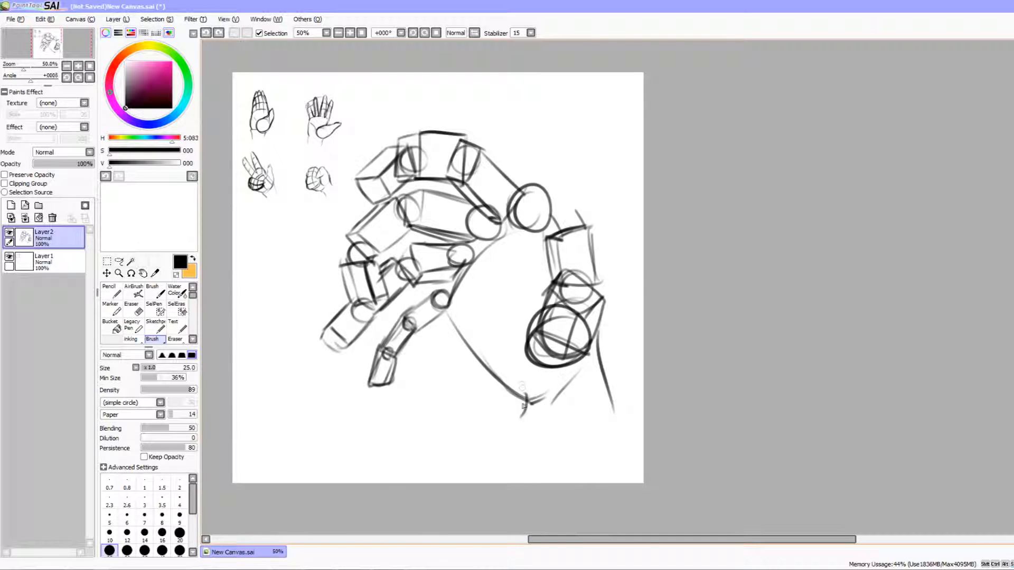
left_click_drag(526, 398, 499, 447)
mouse_move(607, 395)
left_mouse_down()
mouse_move(616, 455)
mouse_move(600, 478)
left_mouse_up()
mouse_move(516, 423)
left_mouse_down()
mouse_move(492, 449)
mouse_move(537, 466)
left_mouse_up()
mouse_move(613, 418)
left_mouse_down()
mouse_move(603, 470)
mouse_move(615, 488)
left_mouse_up()
left_click_drag(607, 473, 636, 494)
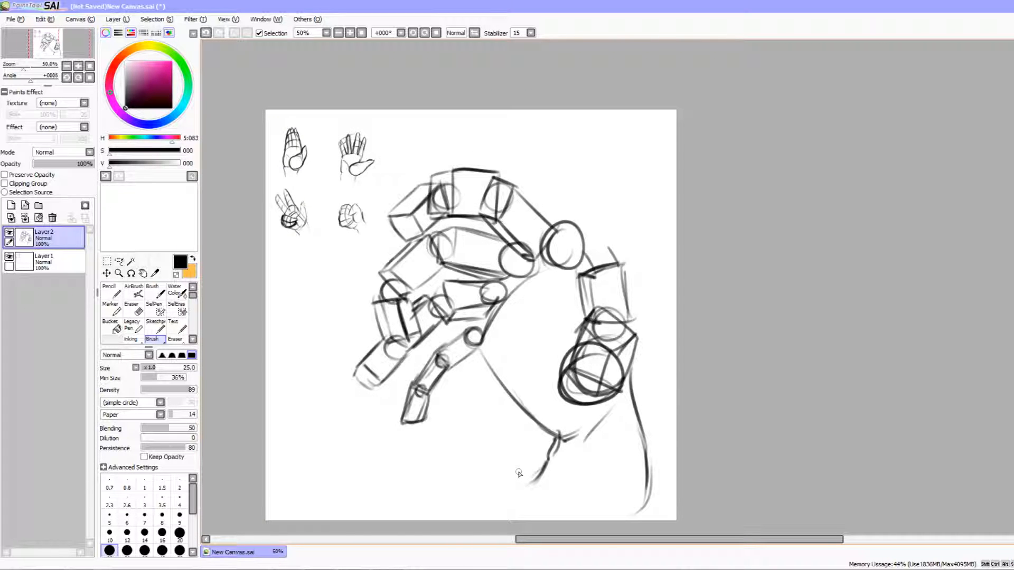